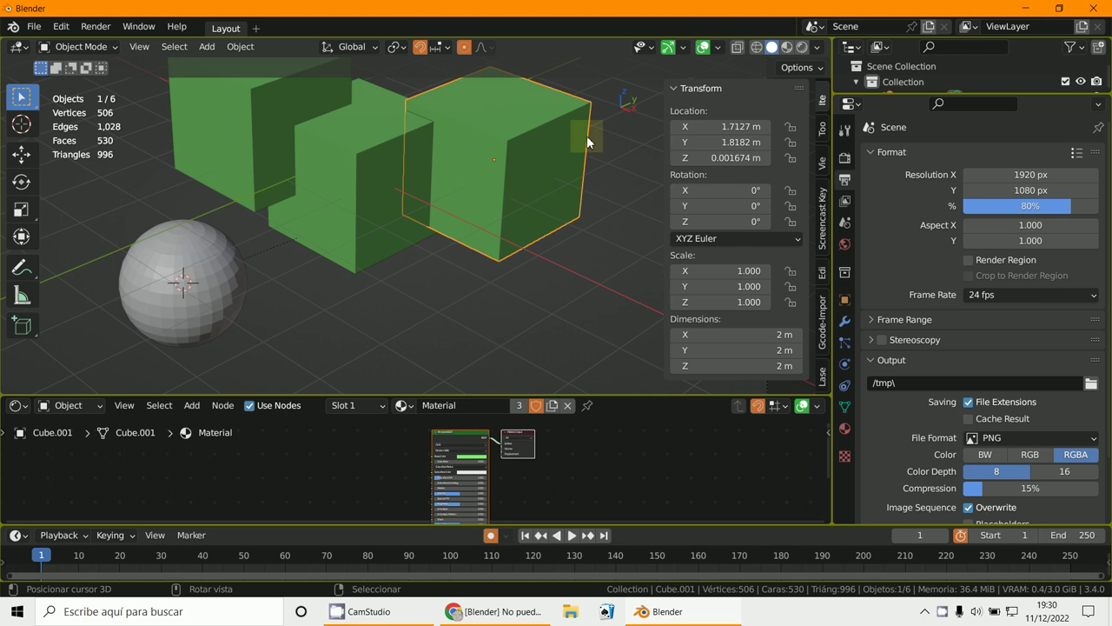
Step: Turn on X-ray and switch the viewport to wireframe shading to see through the cubes and sphere
left_click(737, 48)
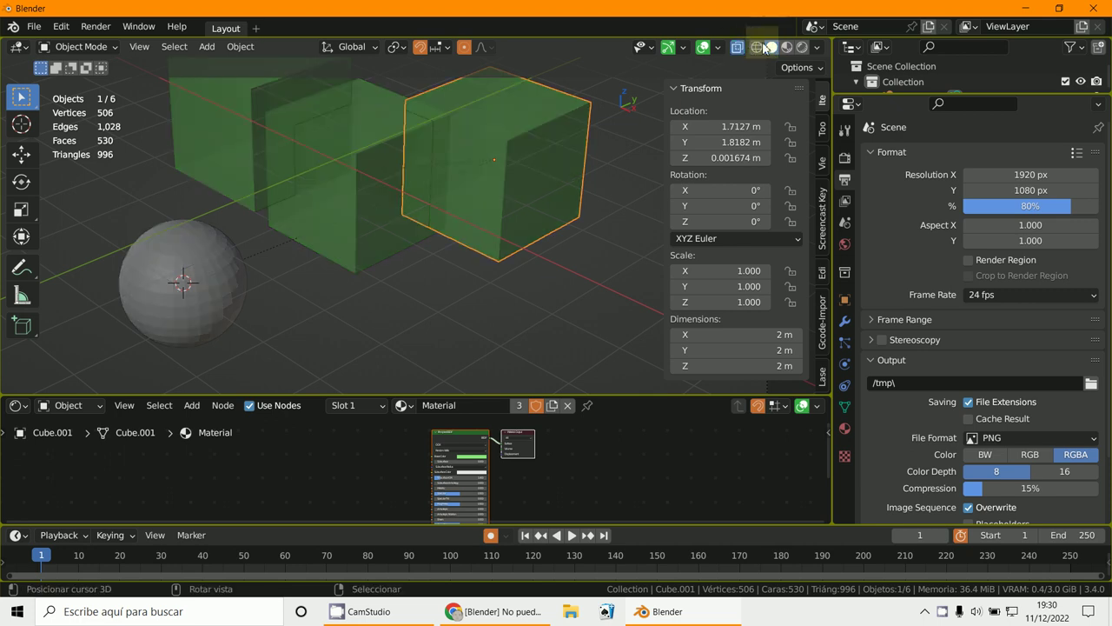
left_click(756, 47)
scroll(543, 210, "up", 3)
middle_click_drag(239, 250, 304, 279)
middle_click_drag(425, 224, 406, 278)
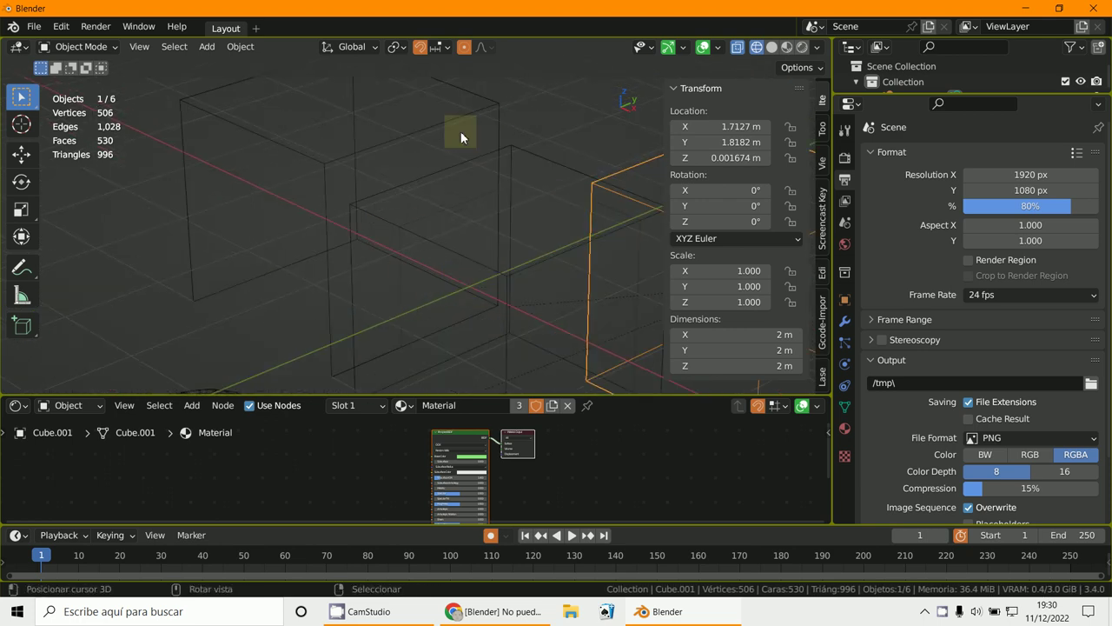
Step: Try moving the rightmost cube freely in the wireframe view and cancel the move
left_click(458, 106)
middle_click_drag(458, 108, 514, 231)
left_click(512, 236)
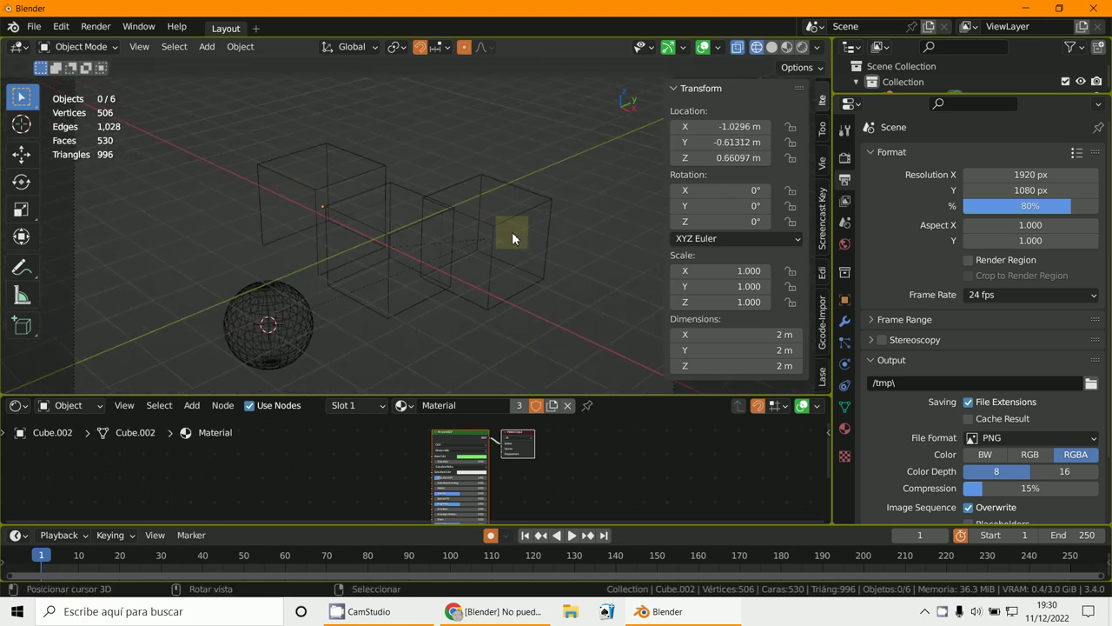
left_click(507, 225)
key("g")
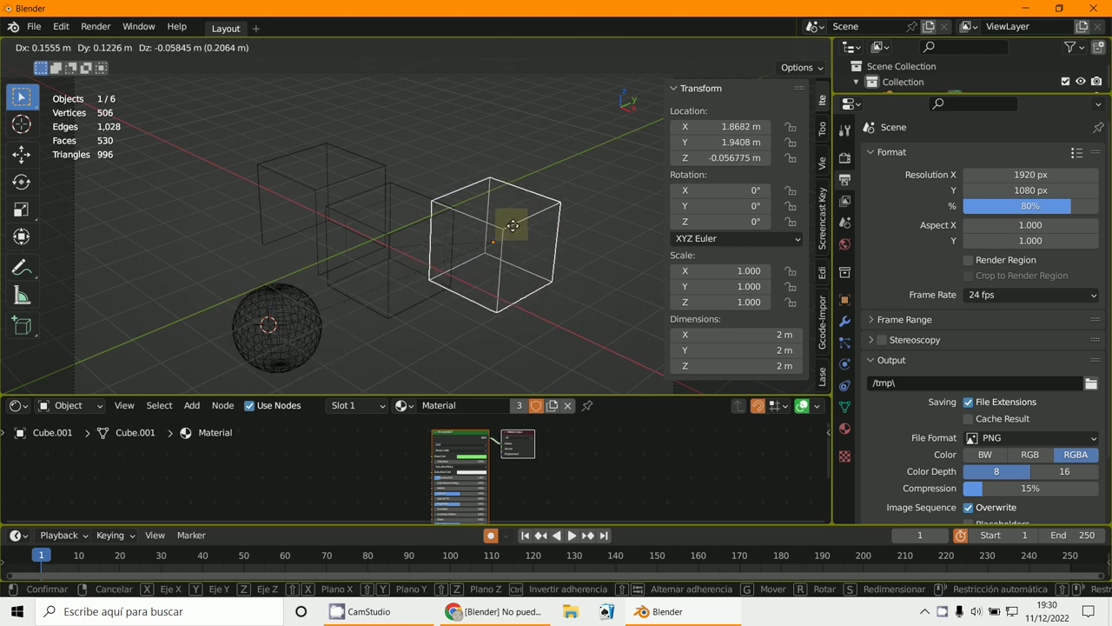
key("Escape")
Step: Try moving the leftmost cube and the middle cube one at a time, cancelling each move
left_click(306, 179)
left_click(292, 179)
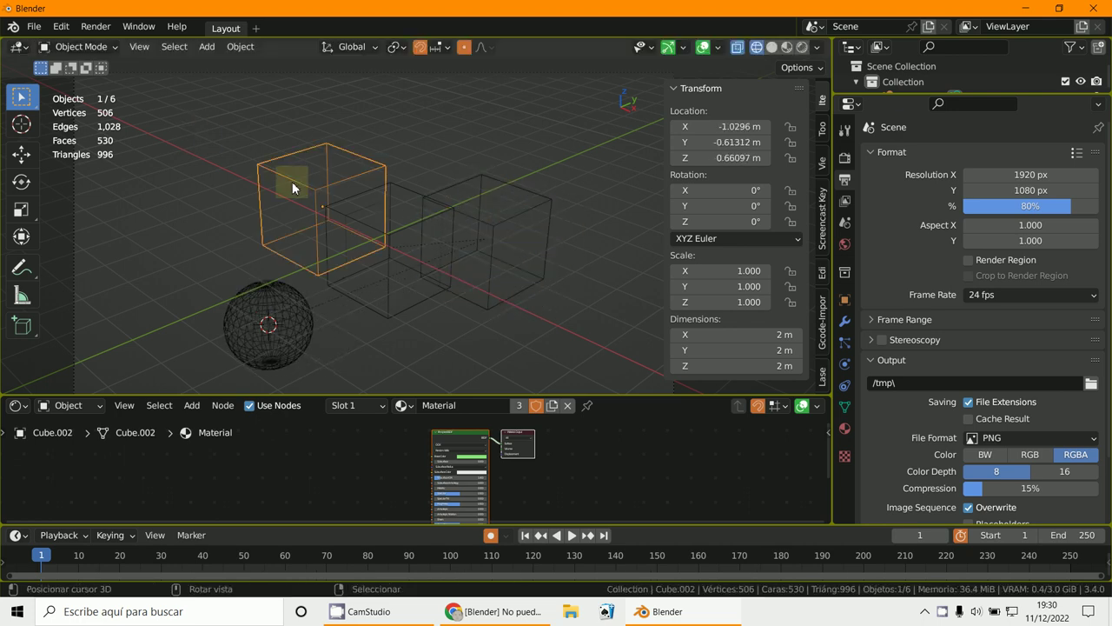
key("g")
key("Escape")
left_click(372, 276)
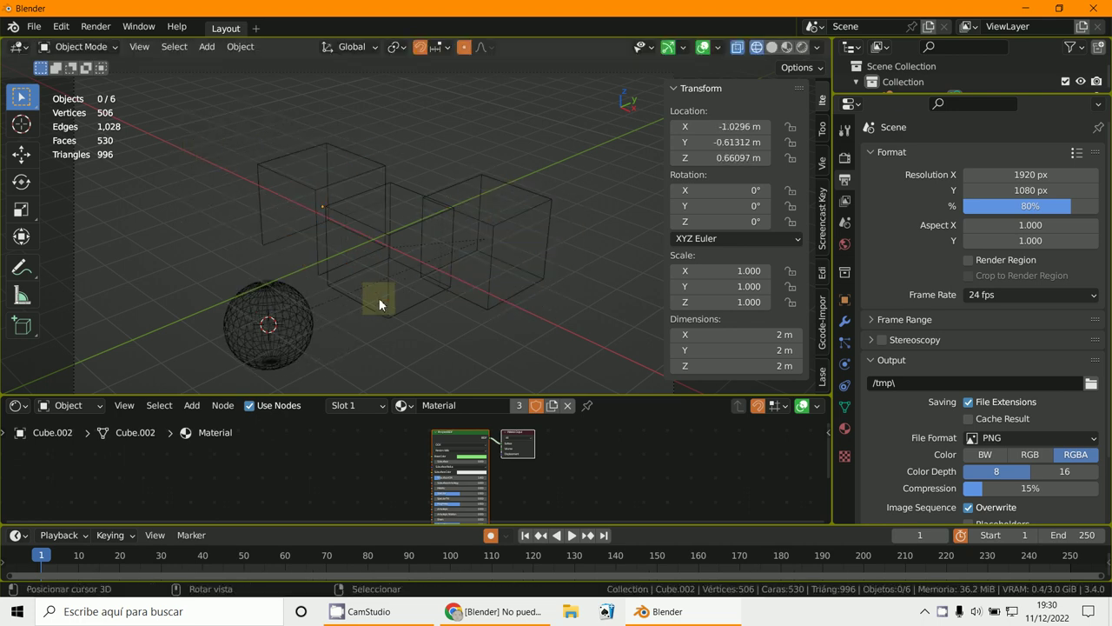
left_click(379, 300)
key("g")
left_click(360, 286)
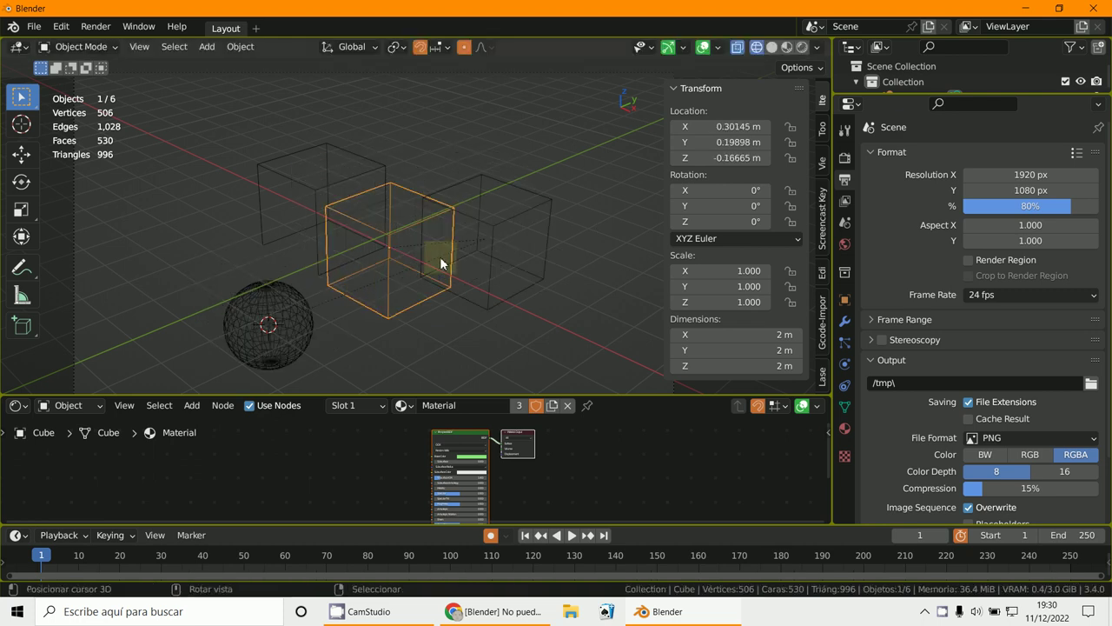
Step: Examine the middle cube for parent links and check the Relationship Lines option in the viewport overlays
scroll(443, 260, "up", 3)
scroll(426, 283, "up", 2)
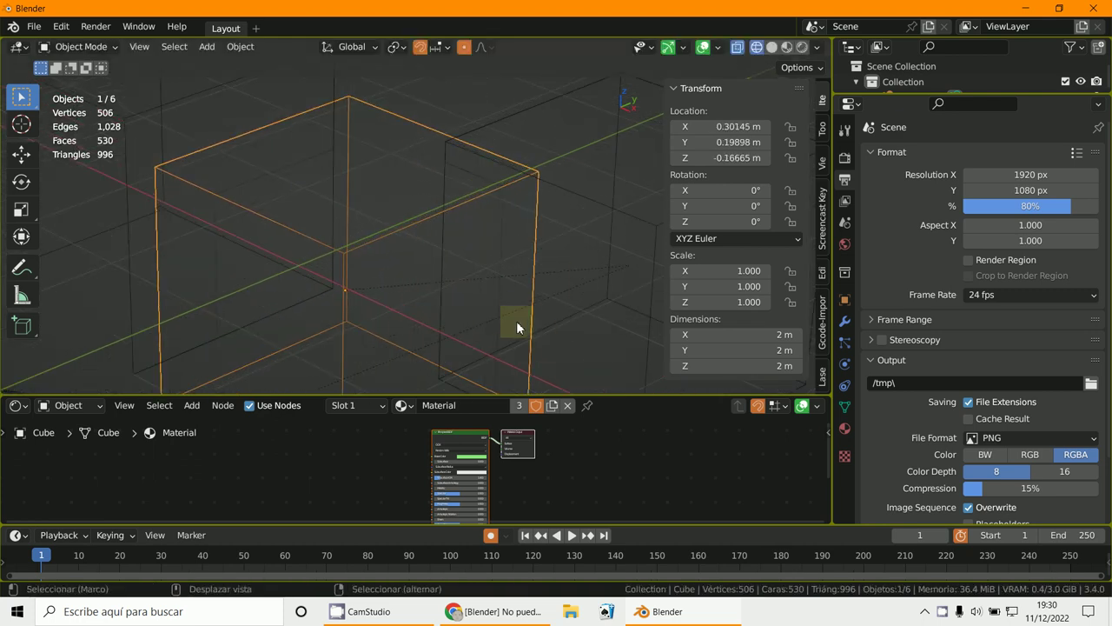
middle_click_drag(517, 320, 548, 232, "shift")
scroll(598, 146, "down", 4)
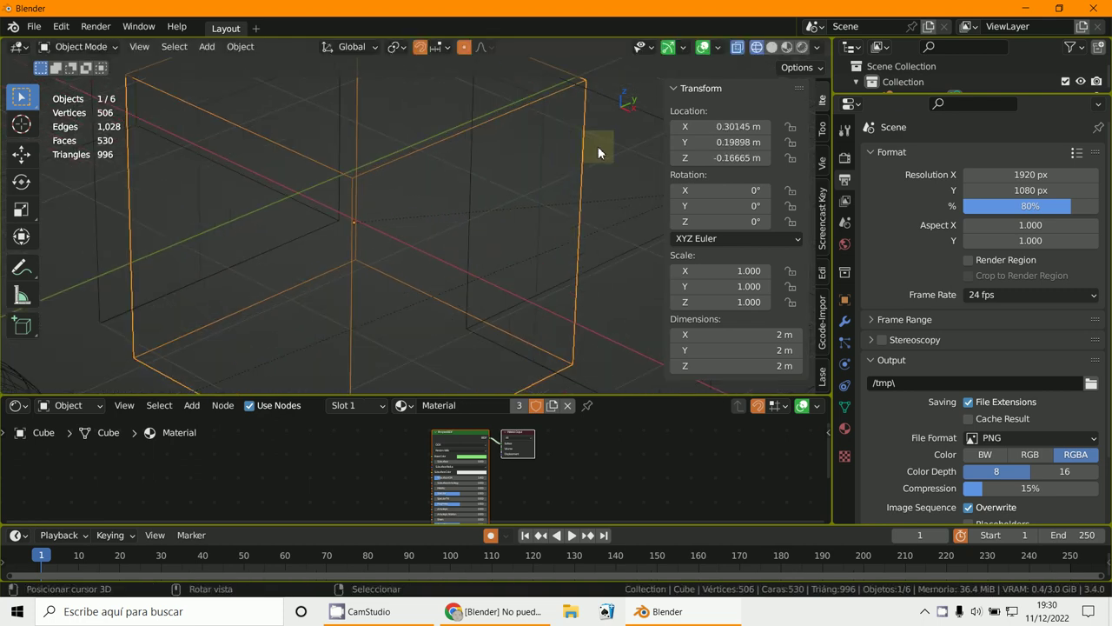
left_click(717, 47)
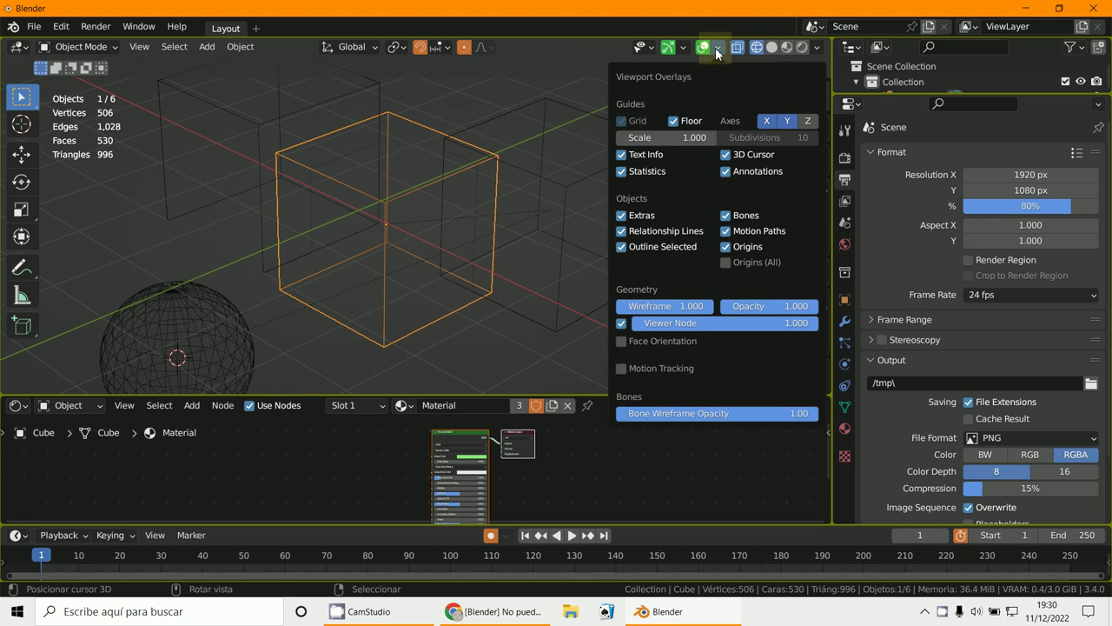
left_click(622, 231)
key("n")
scroll(434, 259, "down", 2)
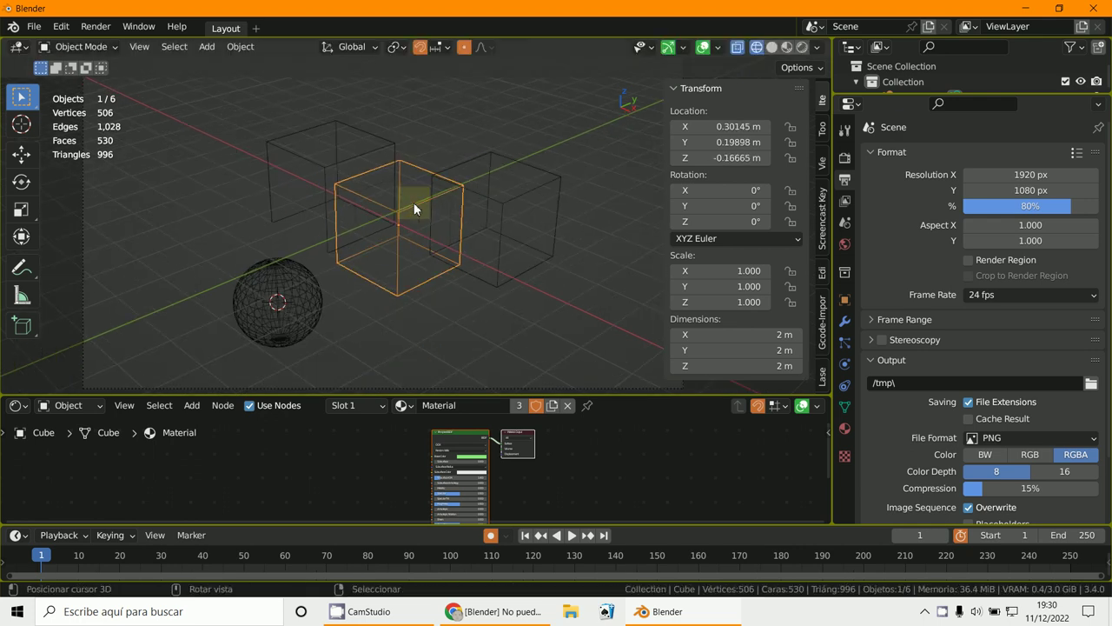
Step: Clear the parent of the middle cube and recheck the Relationship Lines overlay option
middle_click_drag(414, 202, 414, 203)
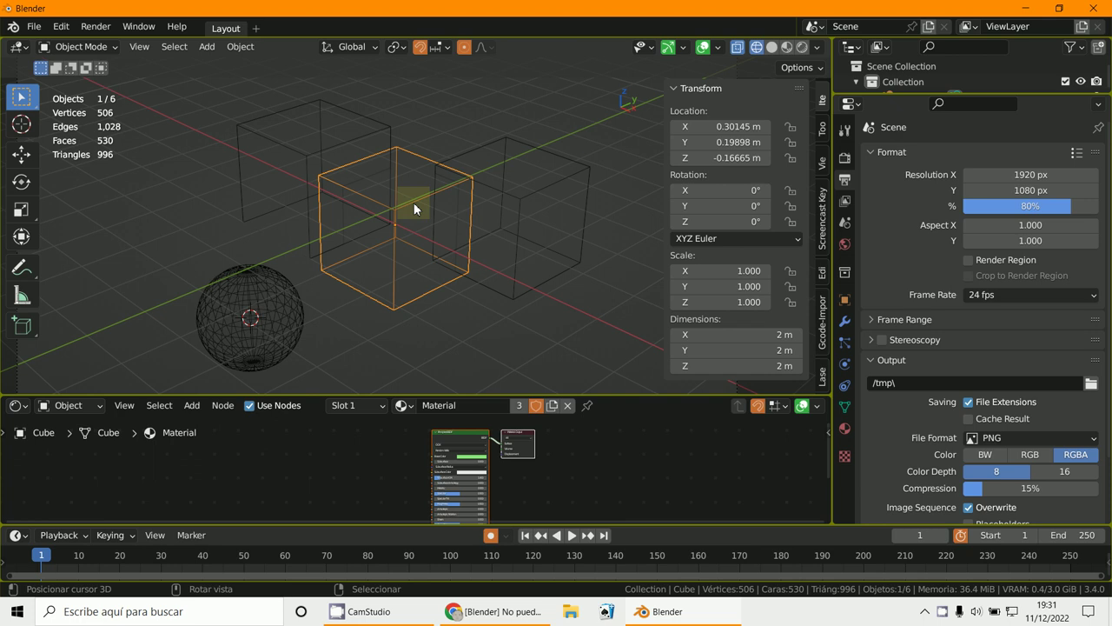
key("alt+p")
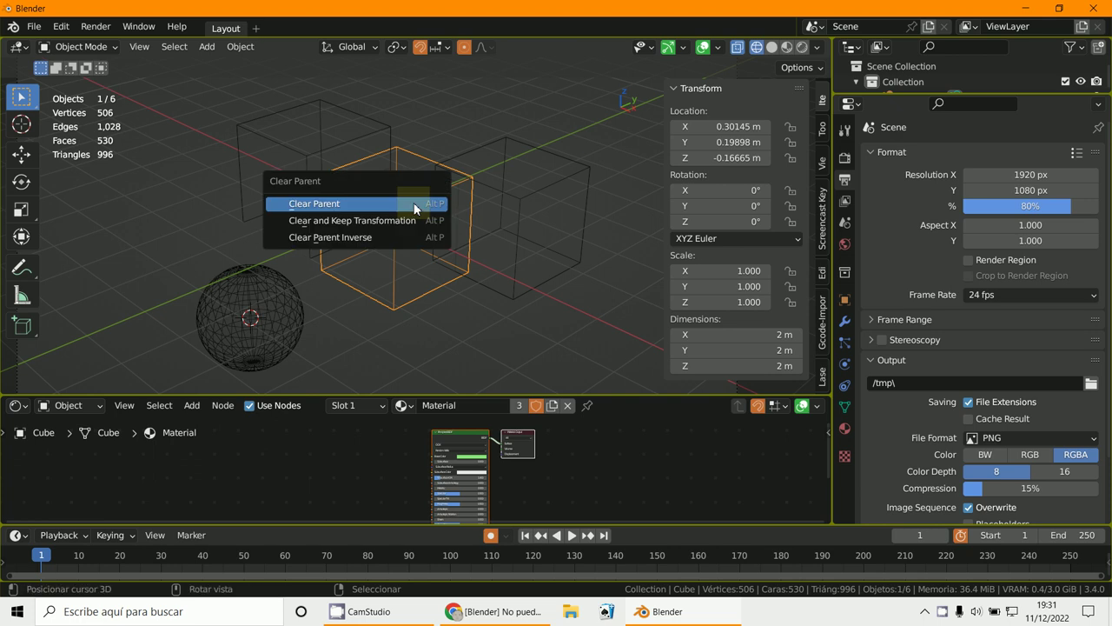
left_click(329, 213)
scroll(348, 250, "up", 2)
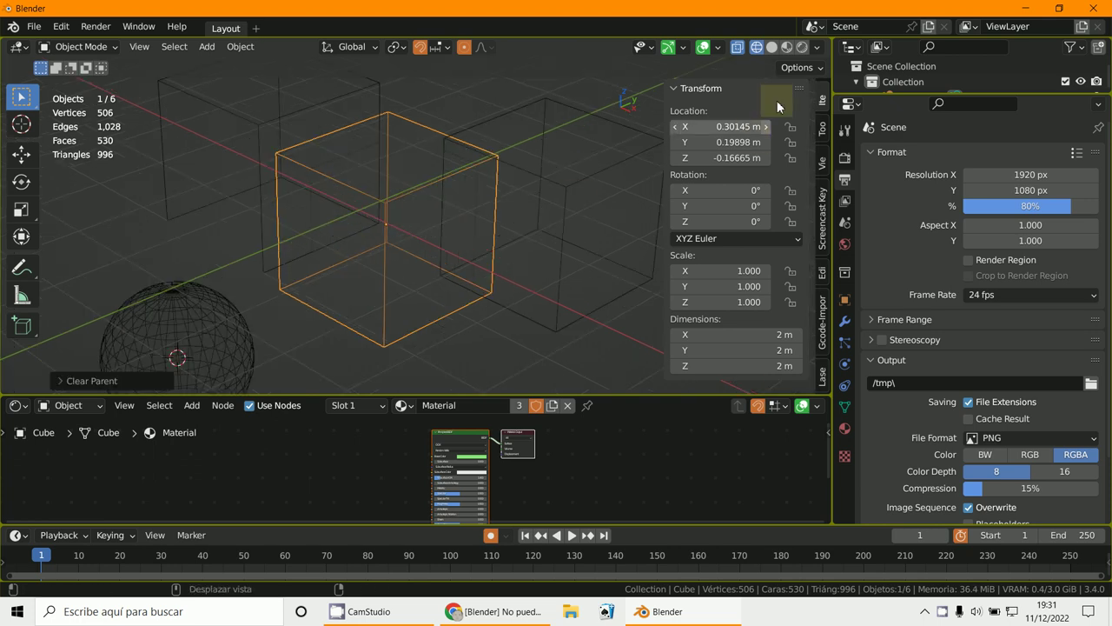
left_click(719, 49)
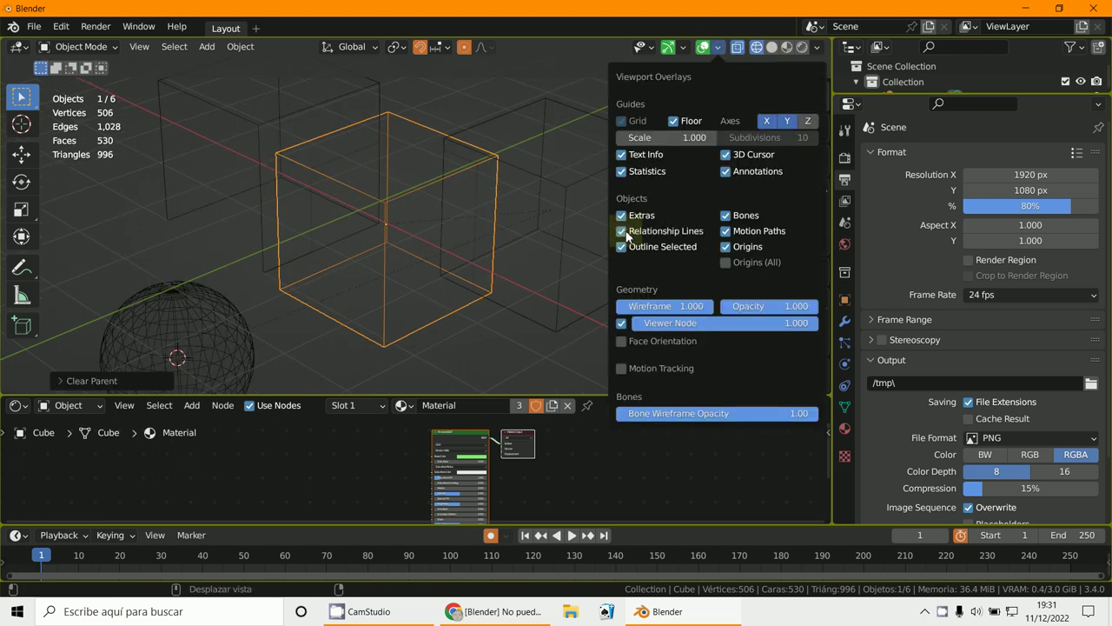
key("n")
Step: Select the sphere and clear its parent
middle_click_drag(342, 315, 476, 236)
left_click(258, 301)
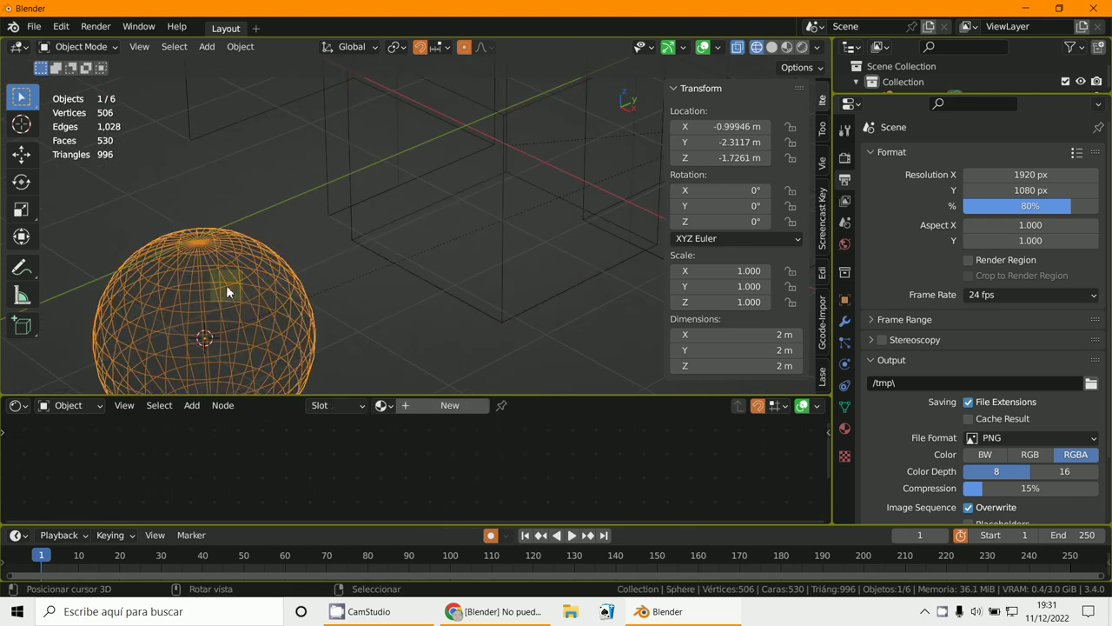
key("alt+p")
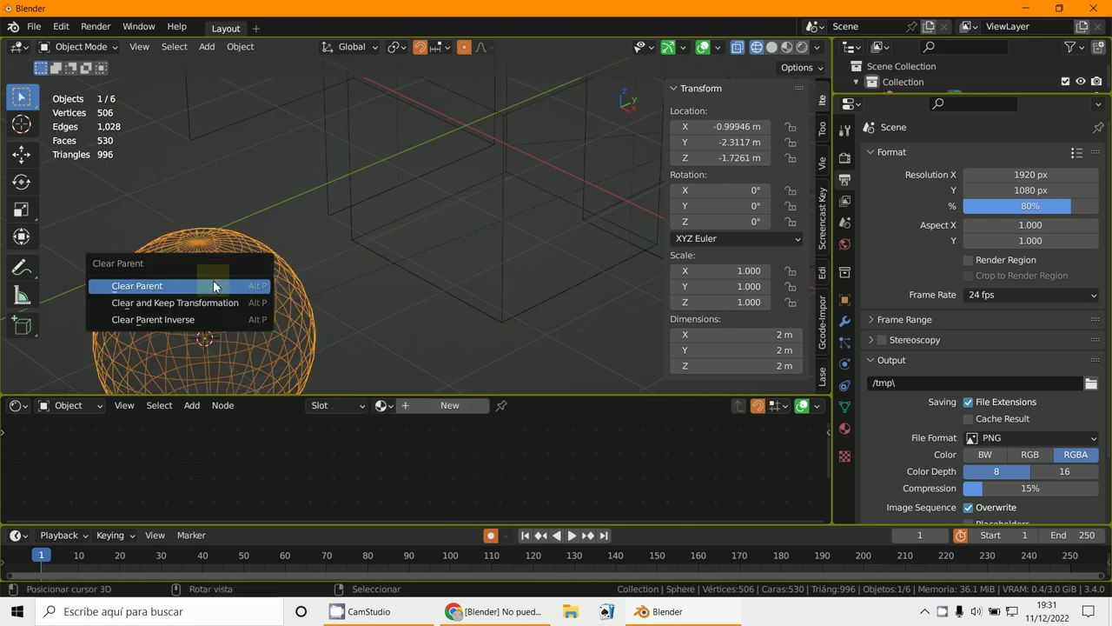
left_click(213, 285)
Step: Select the rightmost cube and clear its parent
middle_click_drag(394, 260, 494, 276)
left_click(368, 169)
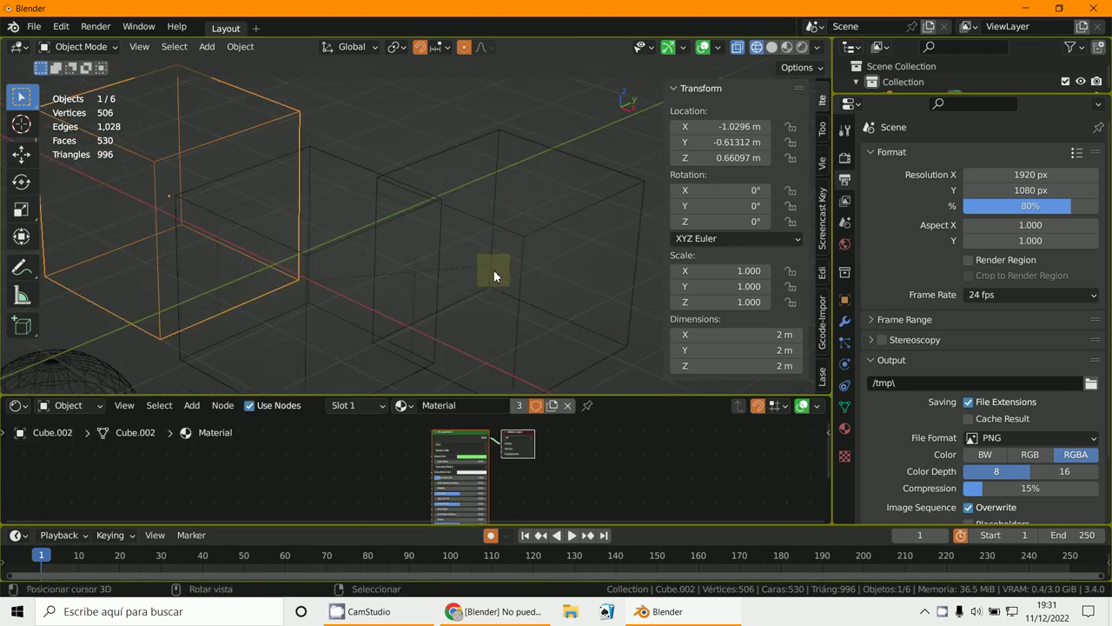
left_click(495, 273)
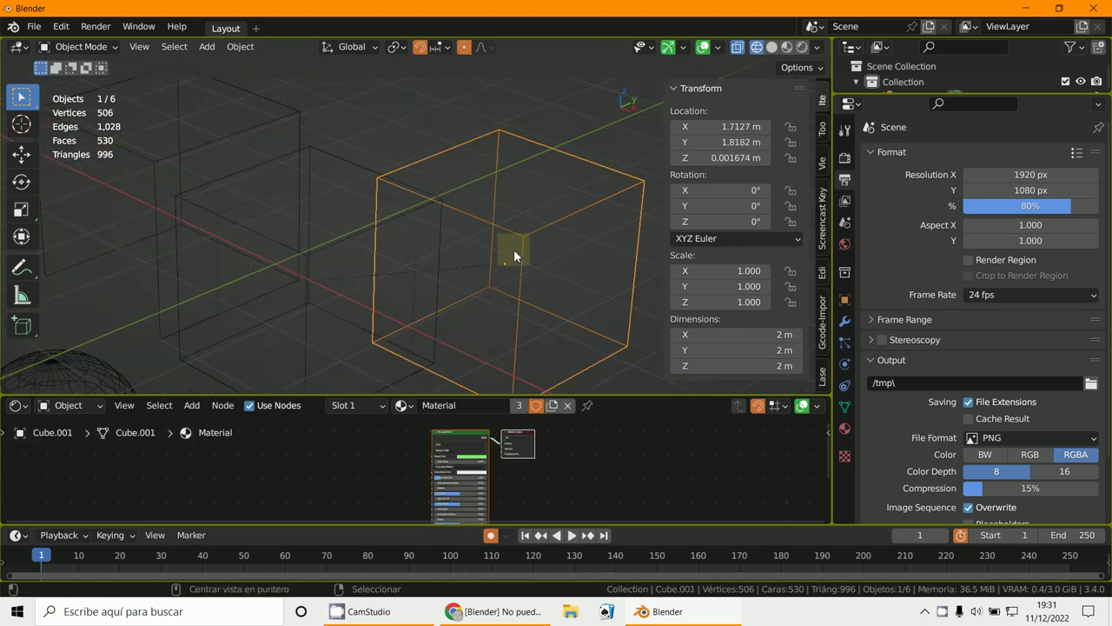
key("alt+p")
left_click(513, 248)
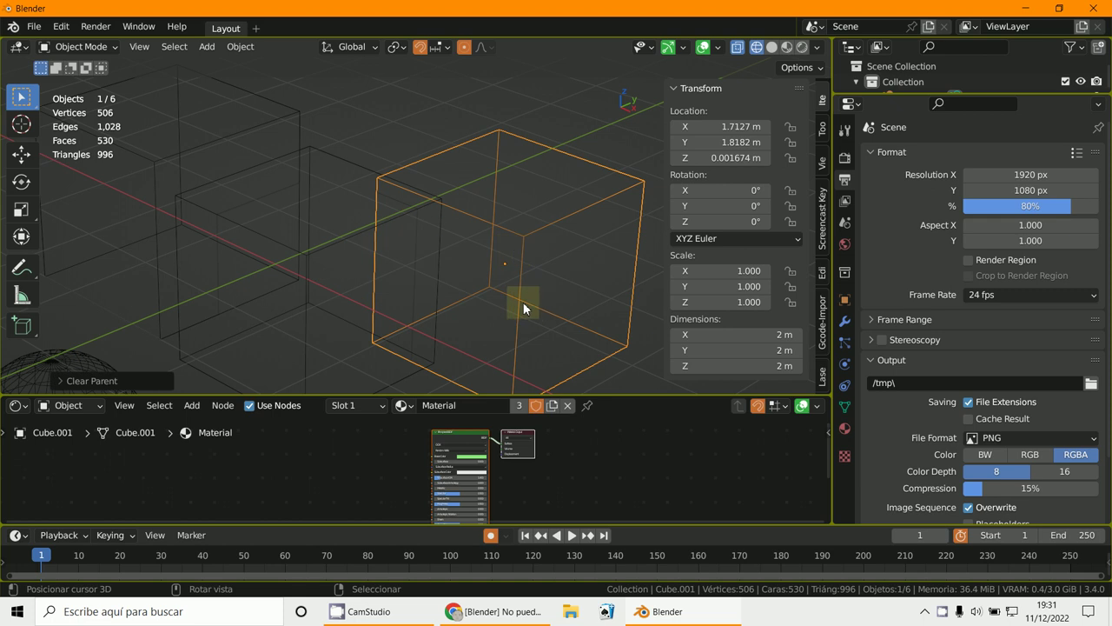
middle_click_drag(524, 302, 504, 262)
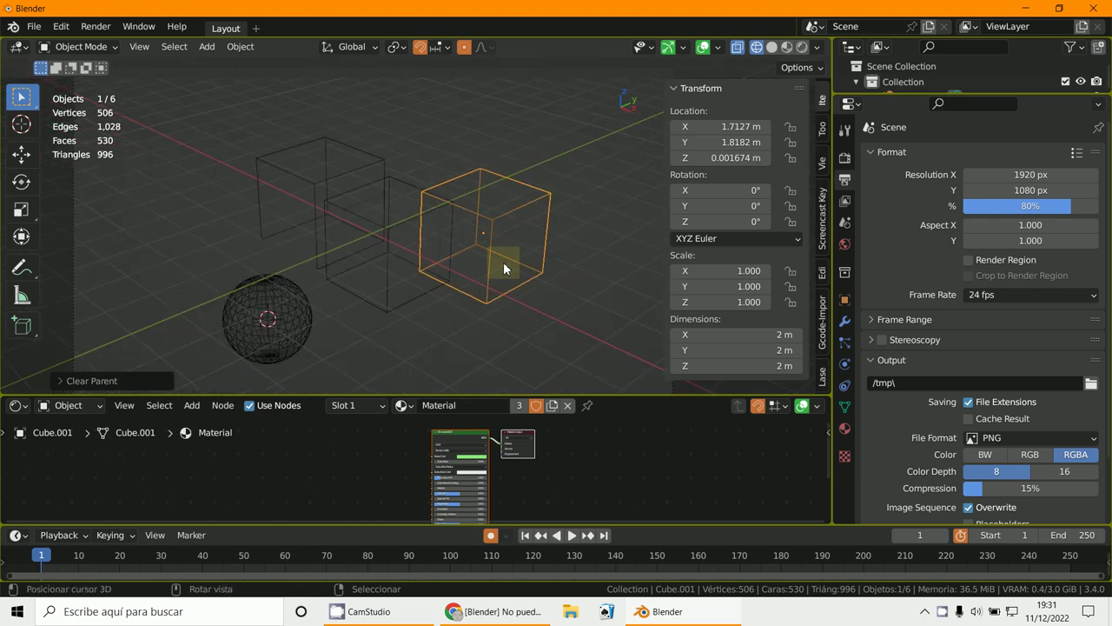
Step: Return the viewport to solid shading and turn off X-ray
left_click(772, 48)
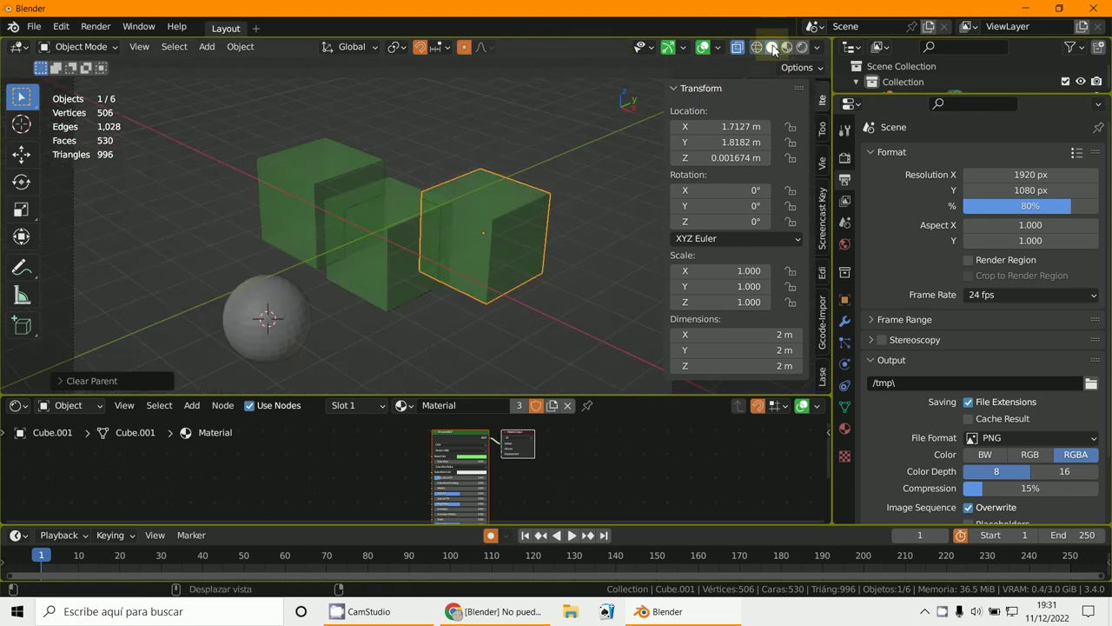
left_click(731, 47)
scroll(582, 139, "up", 2)
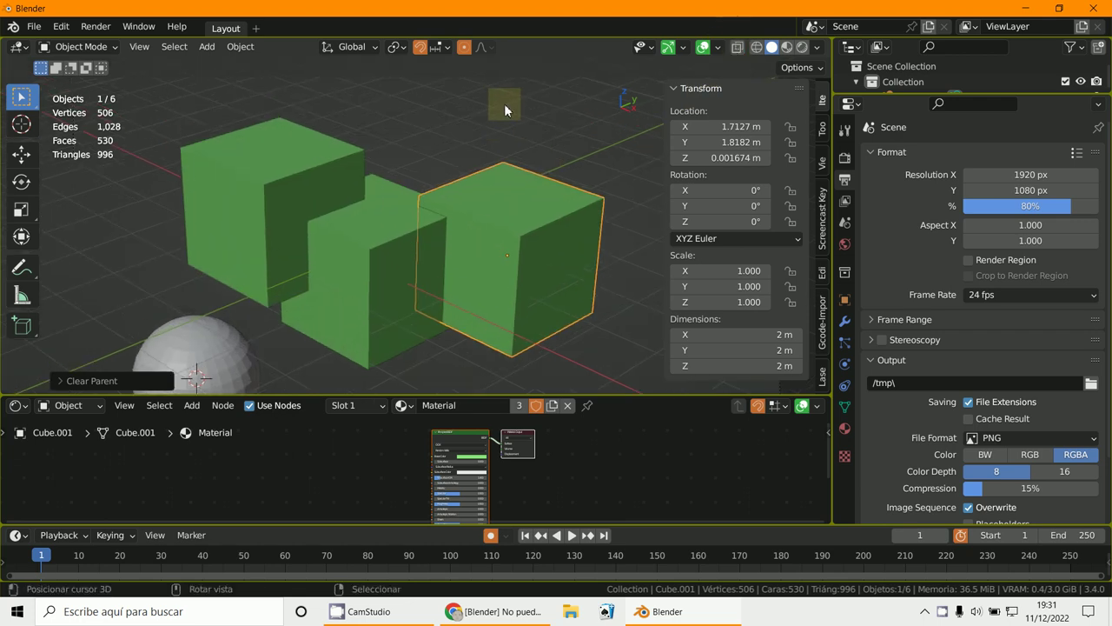
Step: Turn on proportional editing and try moving the rightmost cube with influence radii from about 1.46 m to 9.85 m, cancelling each move
left_click(464, 48)
left_click(486, 49)
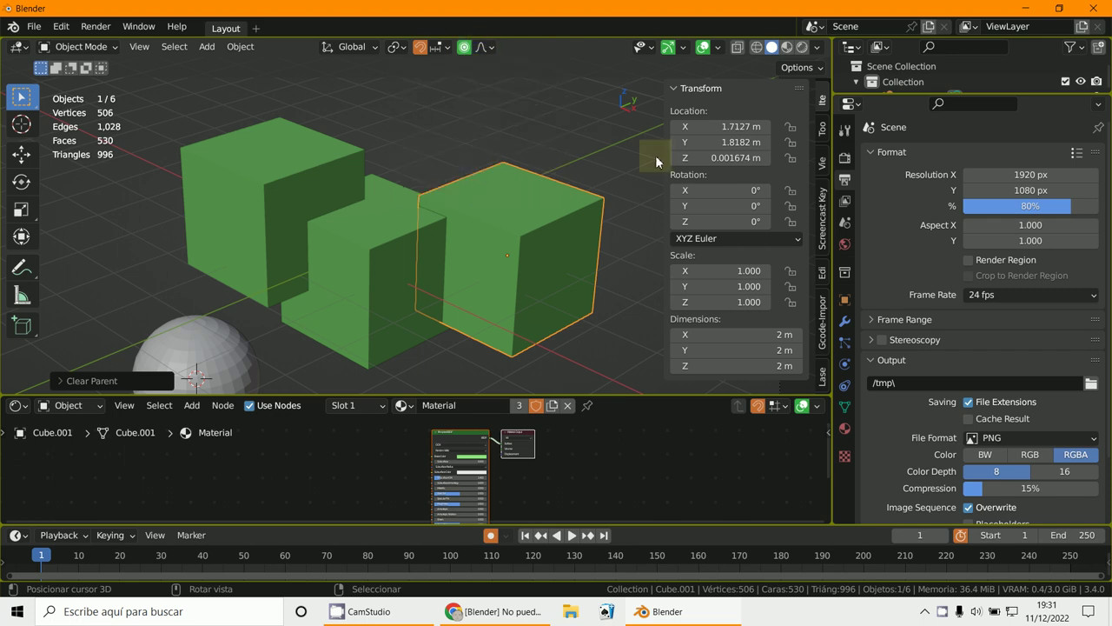
left_click(518, 192)
key("g")
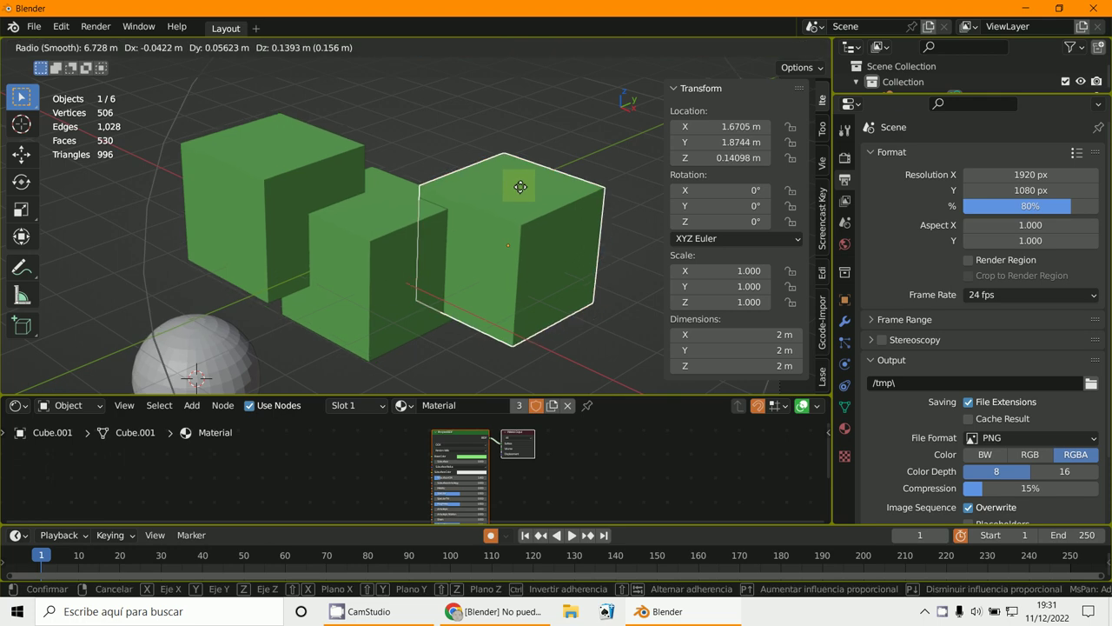
scroll(520, 187, "down", 5)
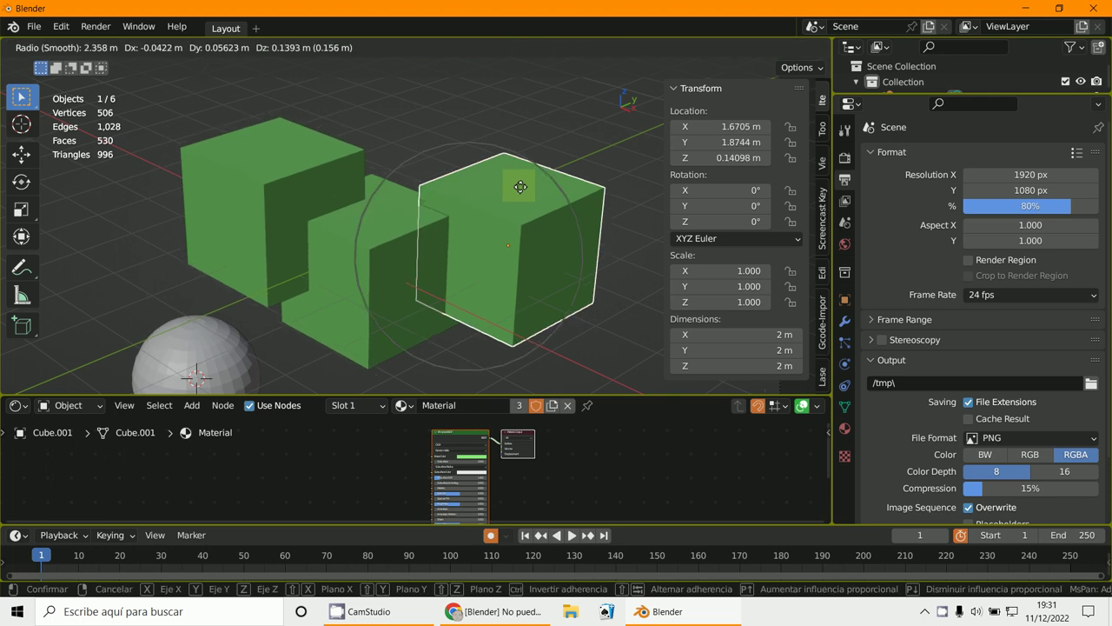
scroll(529, 169, "up", 11)
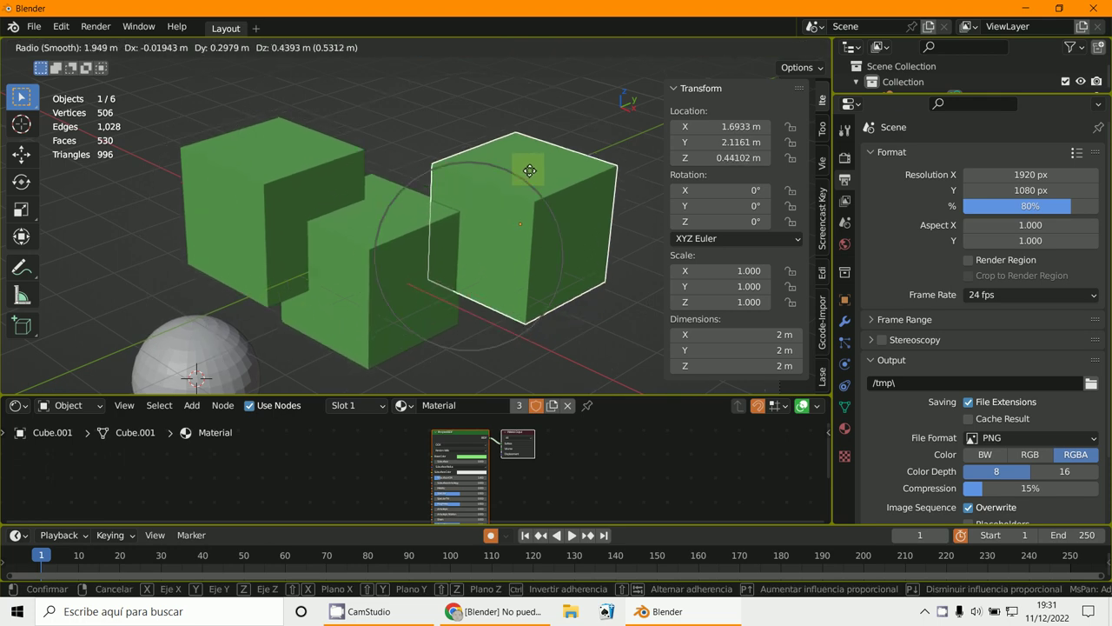
scroll(529, 170, "down", 11)
scroll(529, 169, "down", 6)
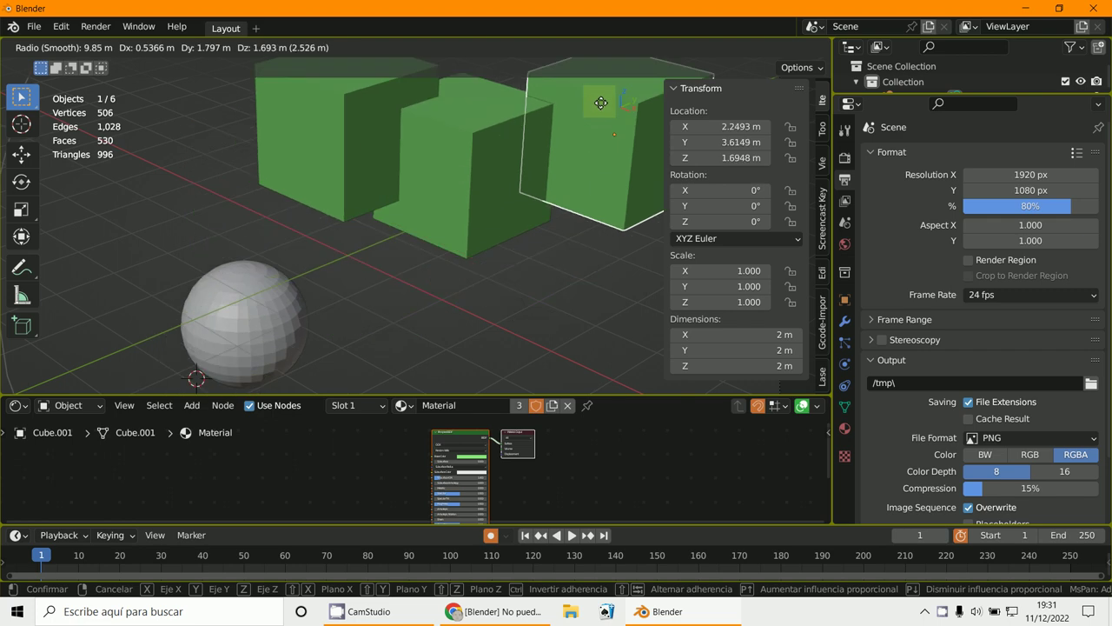
scroll(486, 181, "up", 8)
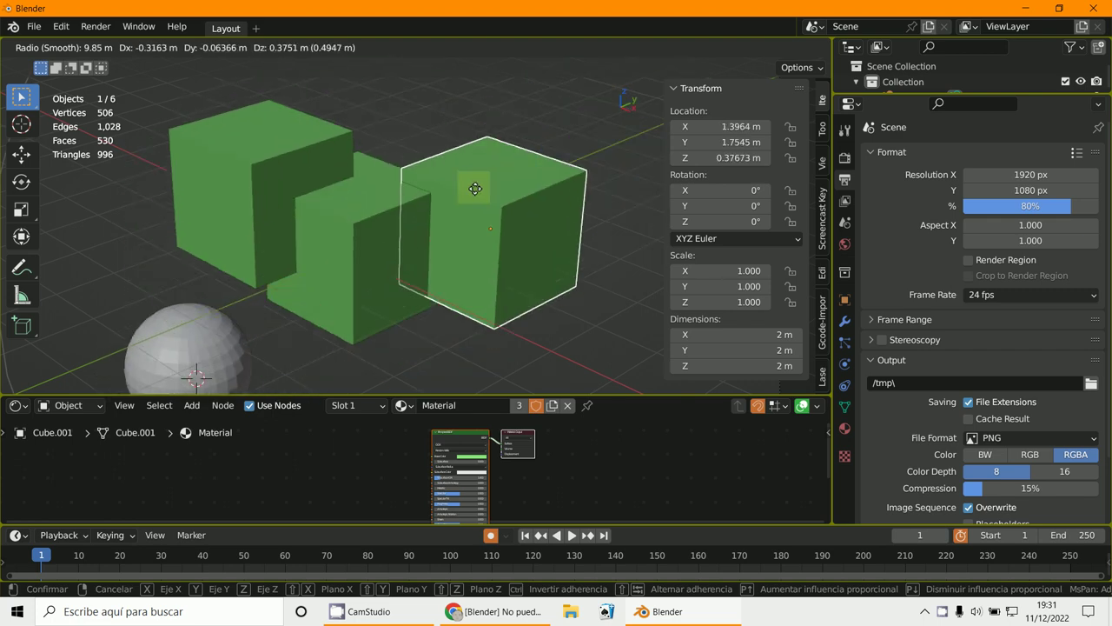
scroll(526, 181, "up", 12)
left_click(530, 174)
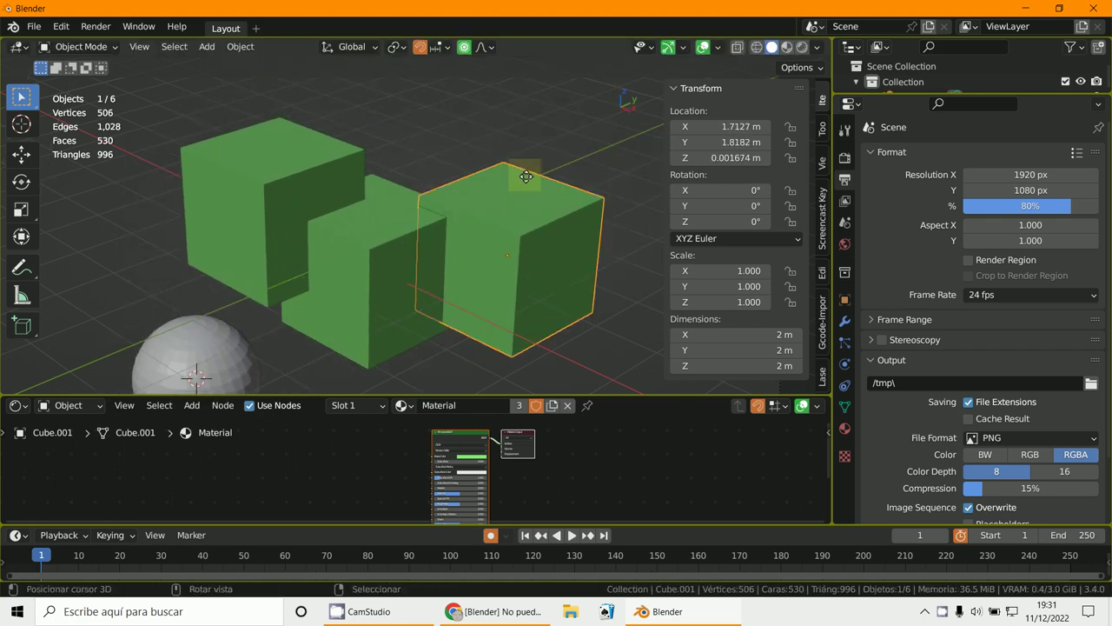
key("g")
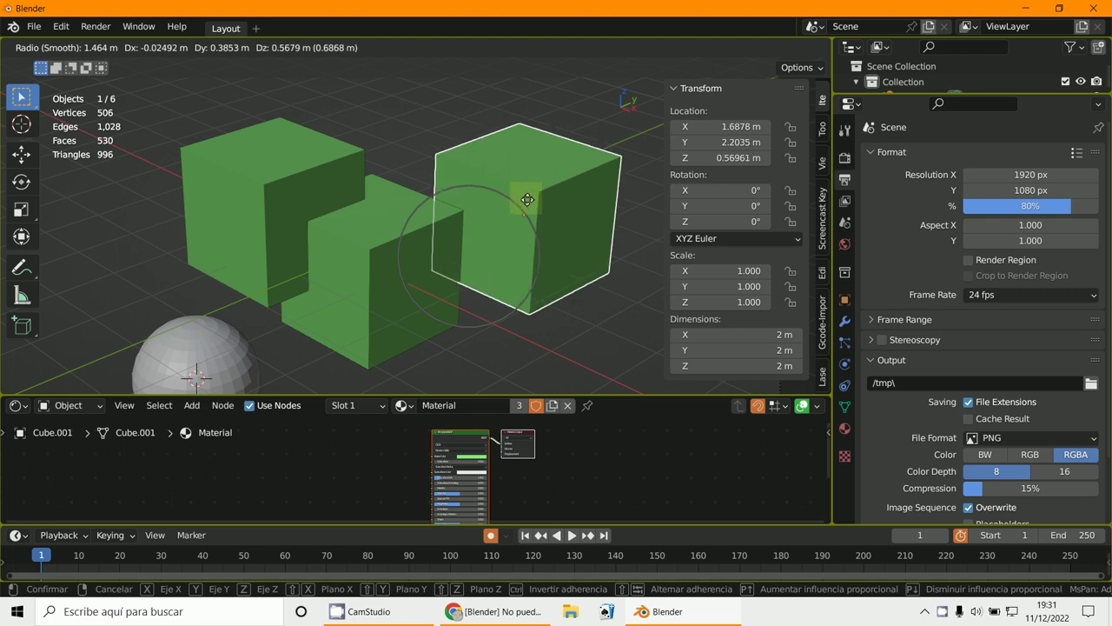
left_click(520, 200)
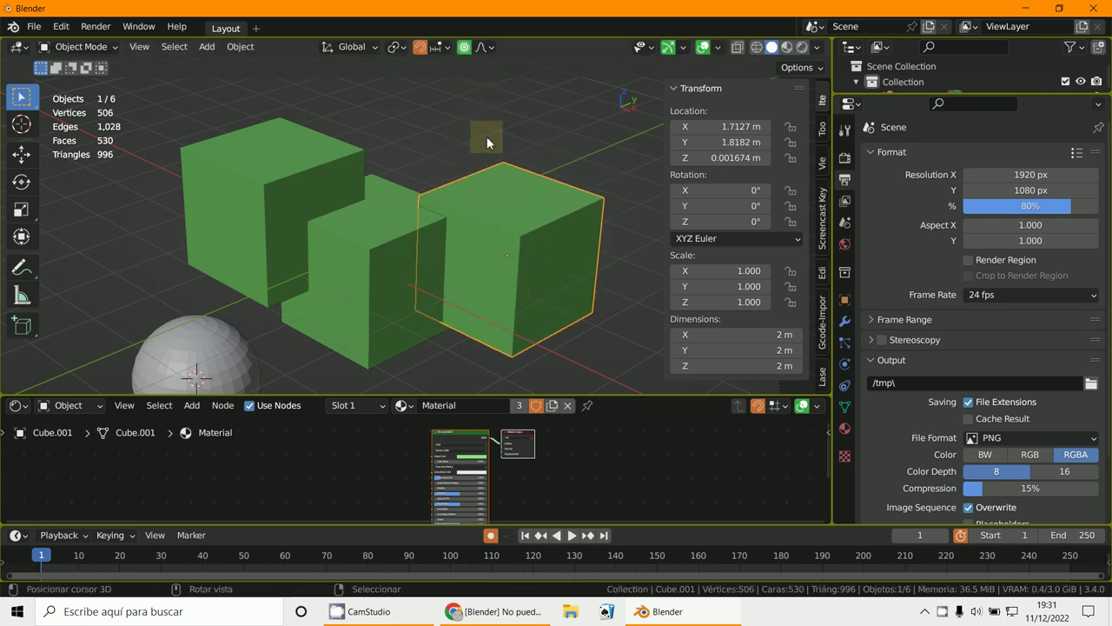
Step: Turn off proportional editing and try moving the rightmost and middle cubes on their own, cancelling both moves
left_click(464, 47)
key("g")
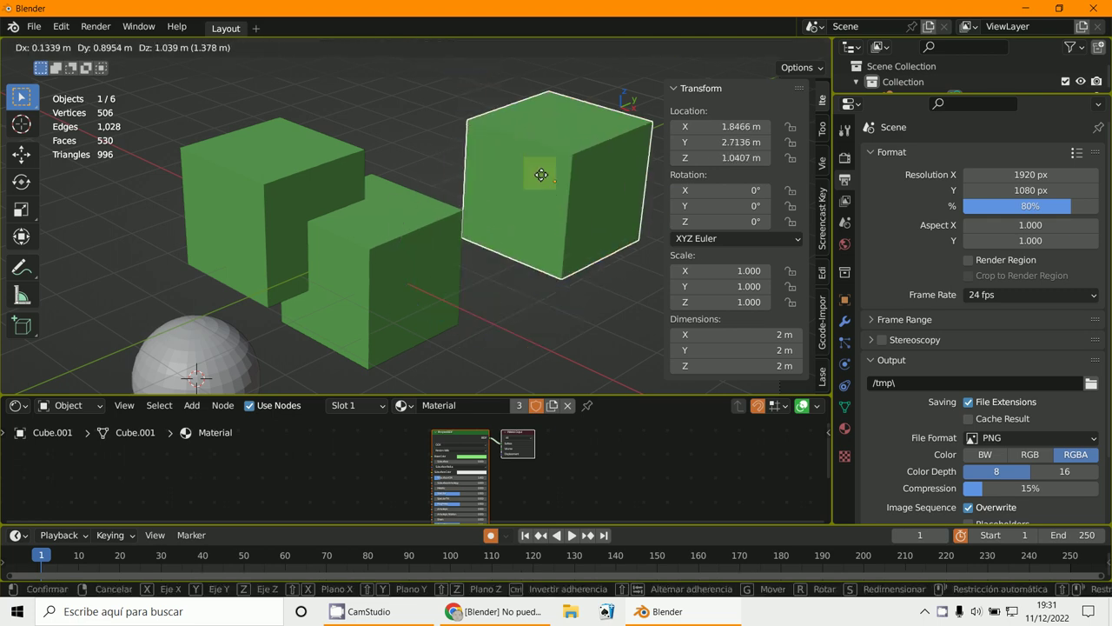
right_click(379, 216)
left_click(380, 216)
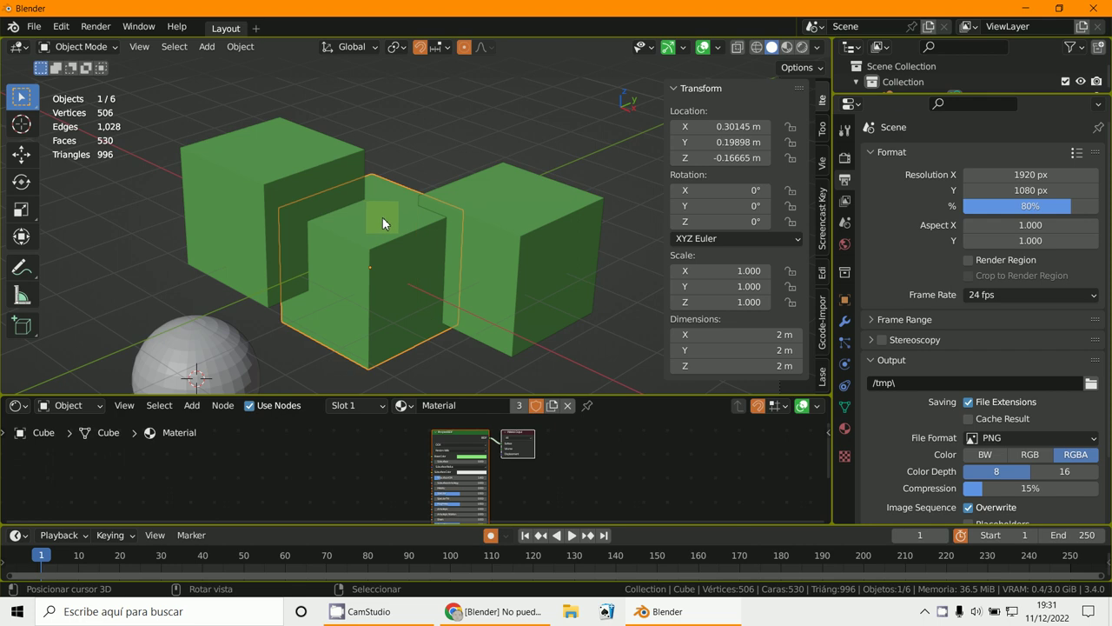
key("g")
left_click(433, 162)
Step: Try moving the middle cube with proportional editing on and a smooth influence radius of about 6.73 m, then cancel and turn it off
key("g")
scroll(459, 135, "up", 5)
scroll(458, 132, "up", 6)
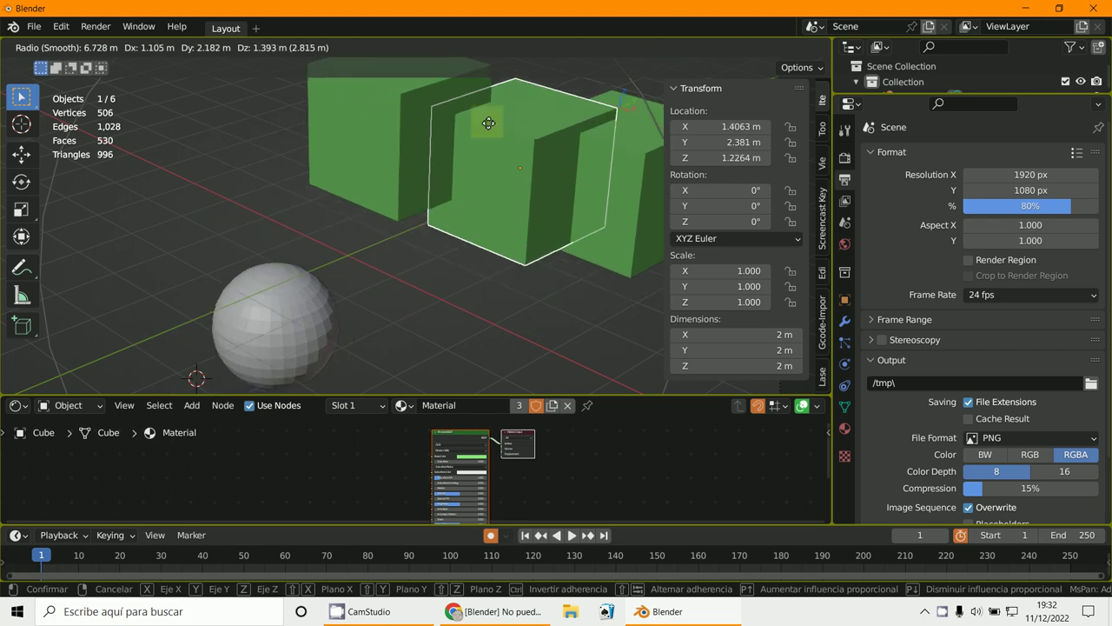
left_click(484, 125)
left_click(479, 47)
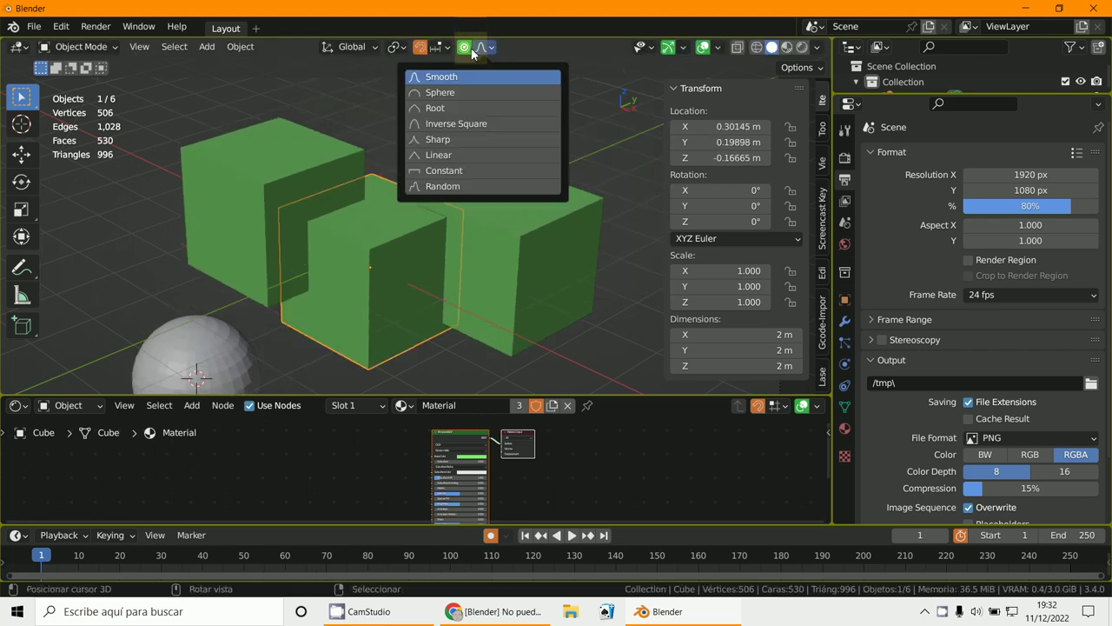
left_click(465, 47)
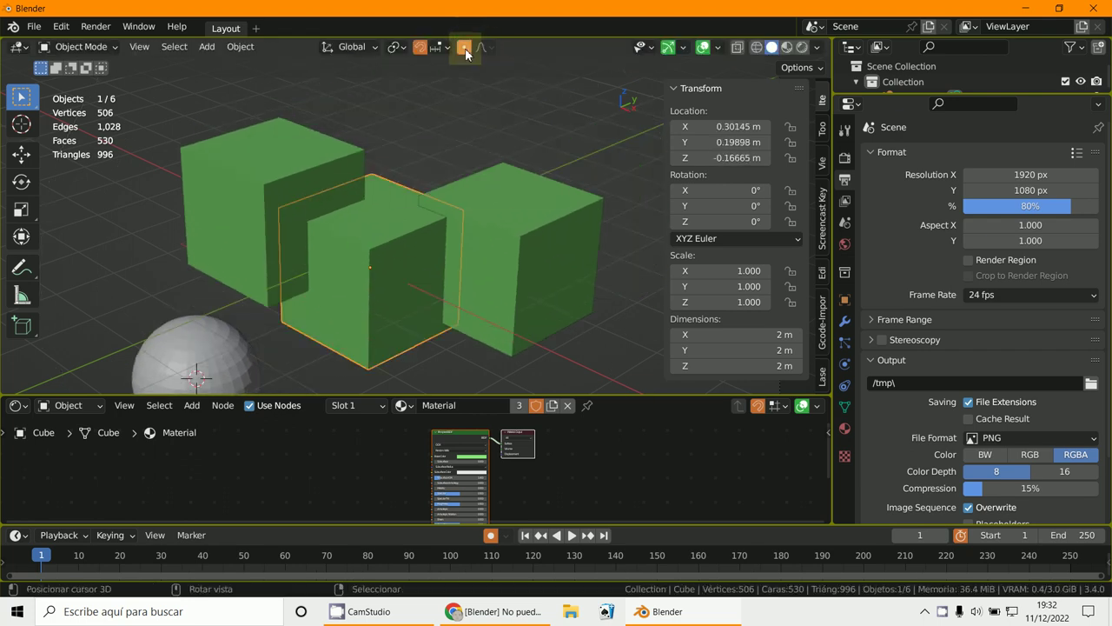
Step: Turn on snapping and try moving the middle cube in 1 m increments, then undo the move and turn snapping off
left_click(419, 49)
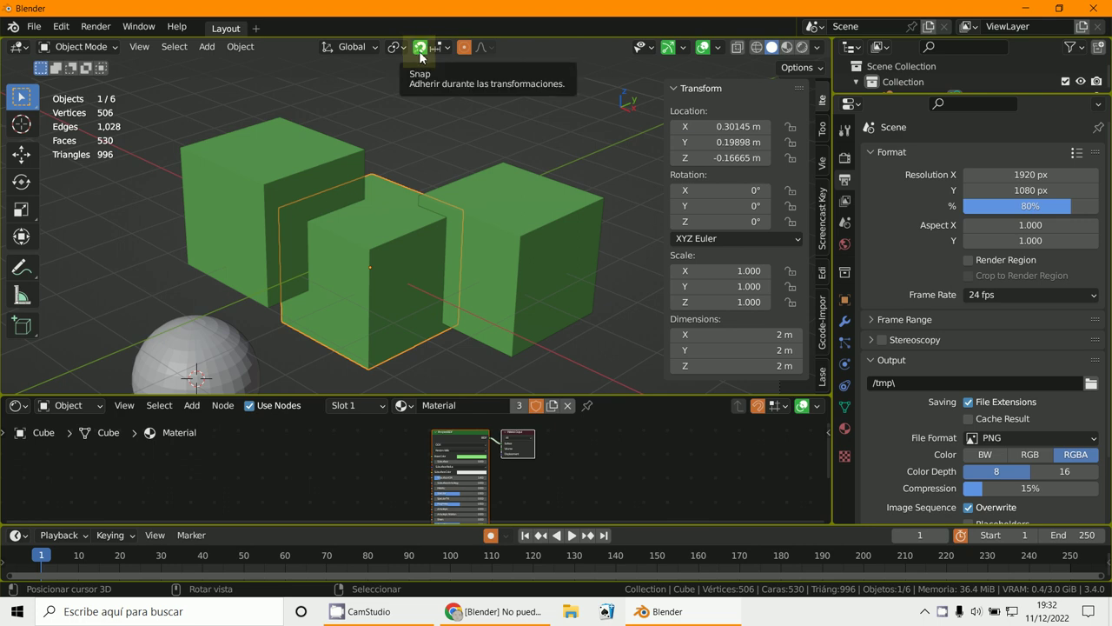
key("g")
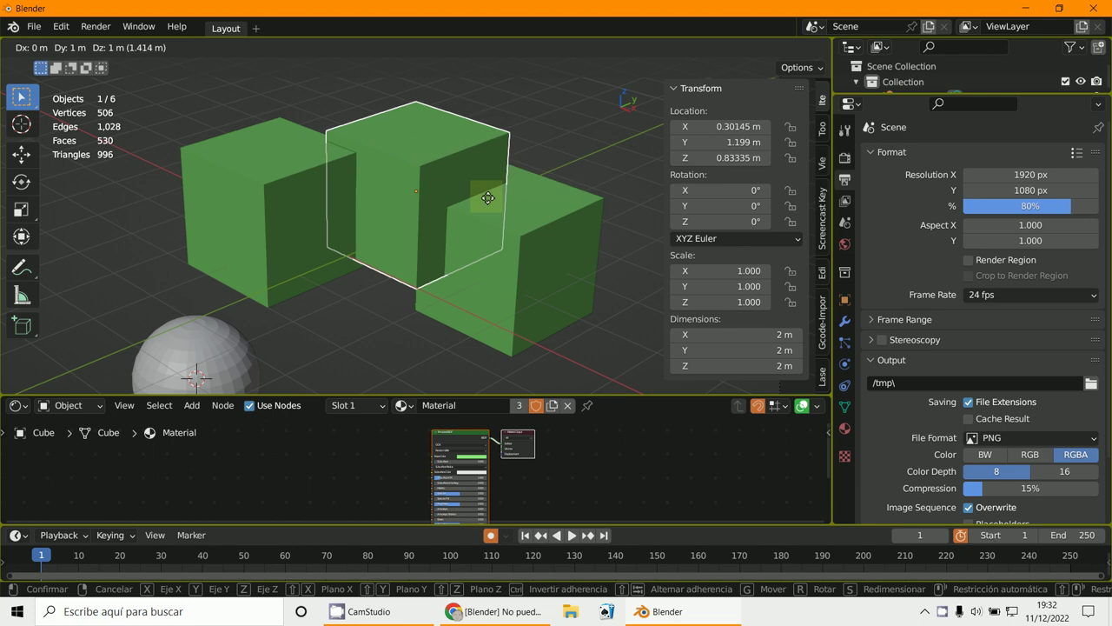
left_click(405, 270)
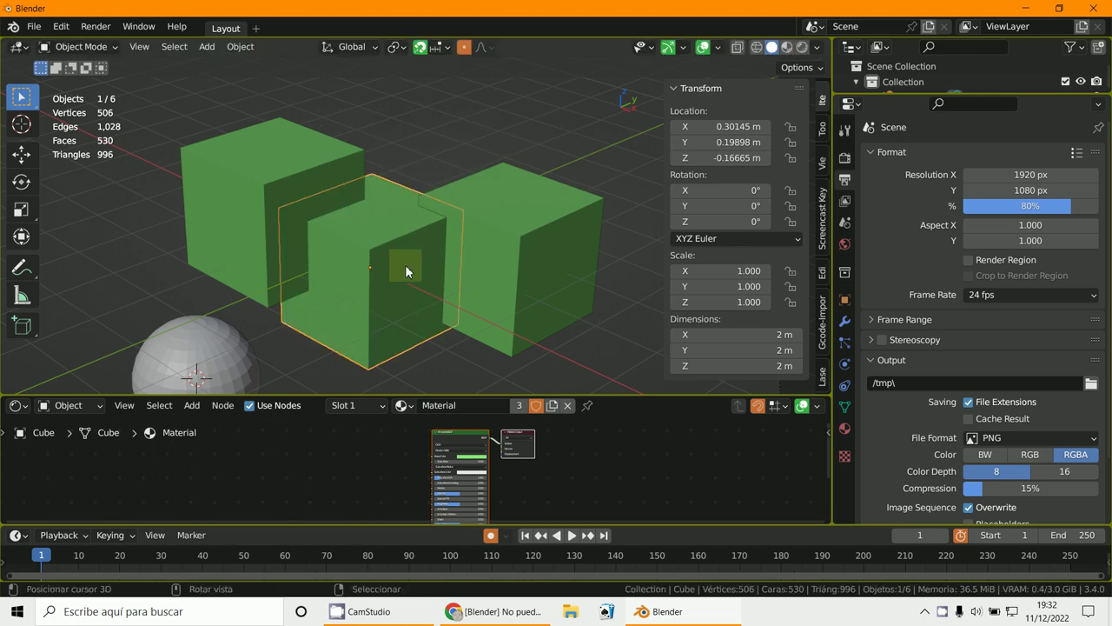
key("g")
left_click(542, 251)
left_click(435, 50)
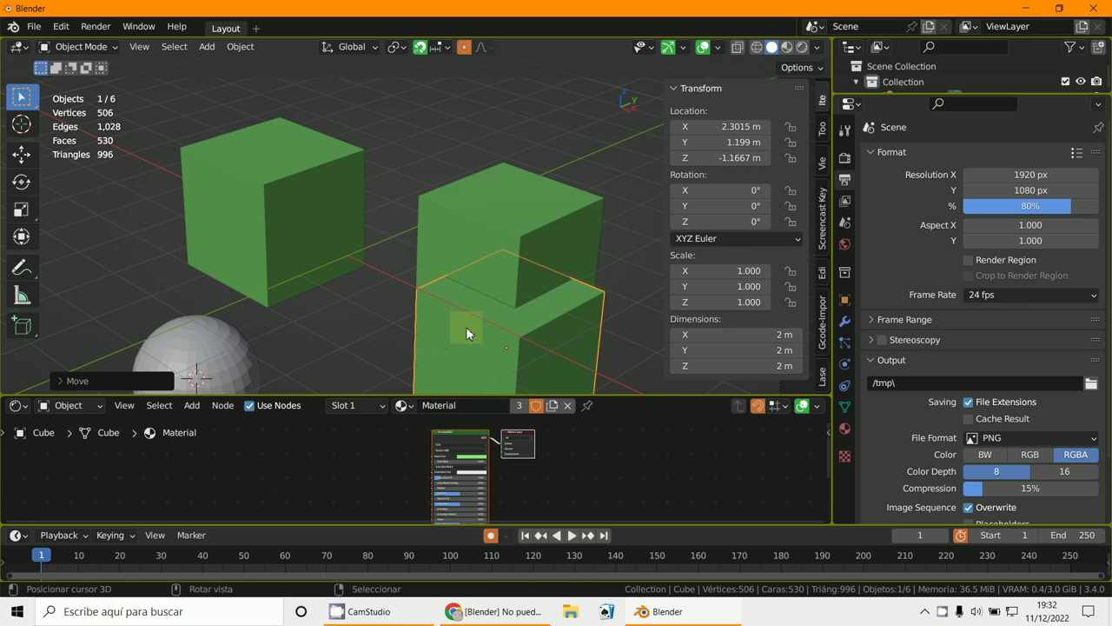
key("KP_0")
key("g")
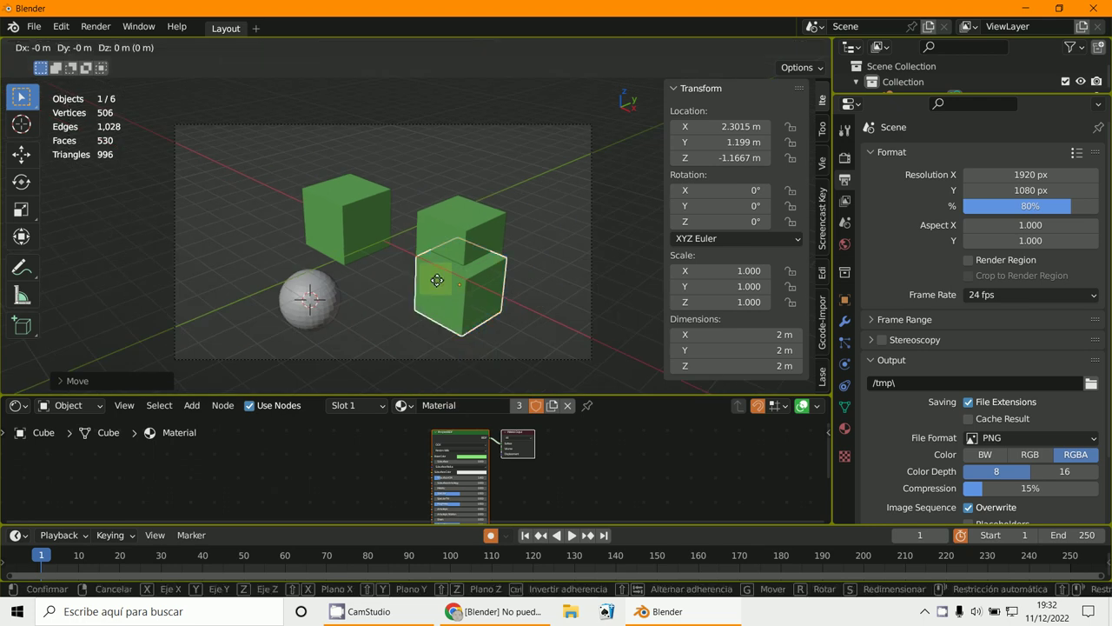
key("Escape")
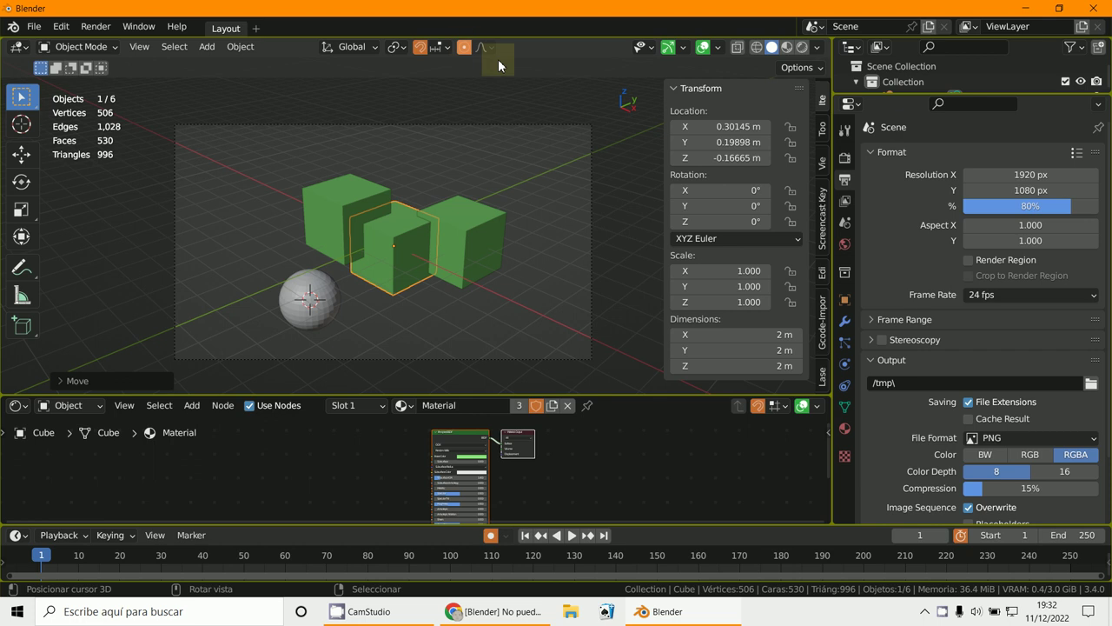
left_click(718, 47)
key("alt+p")
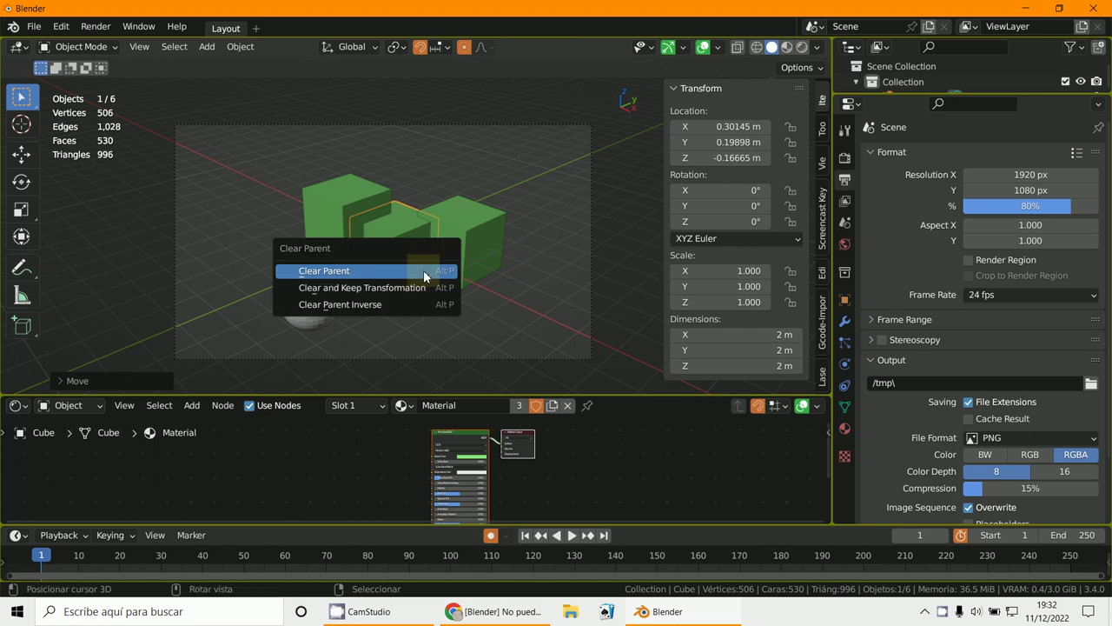
Step: Widen the properties editor and collapse all sections of the render and output properties
left_click(844, 158)
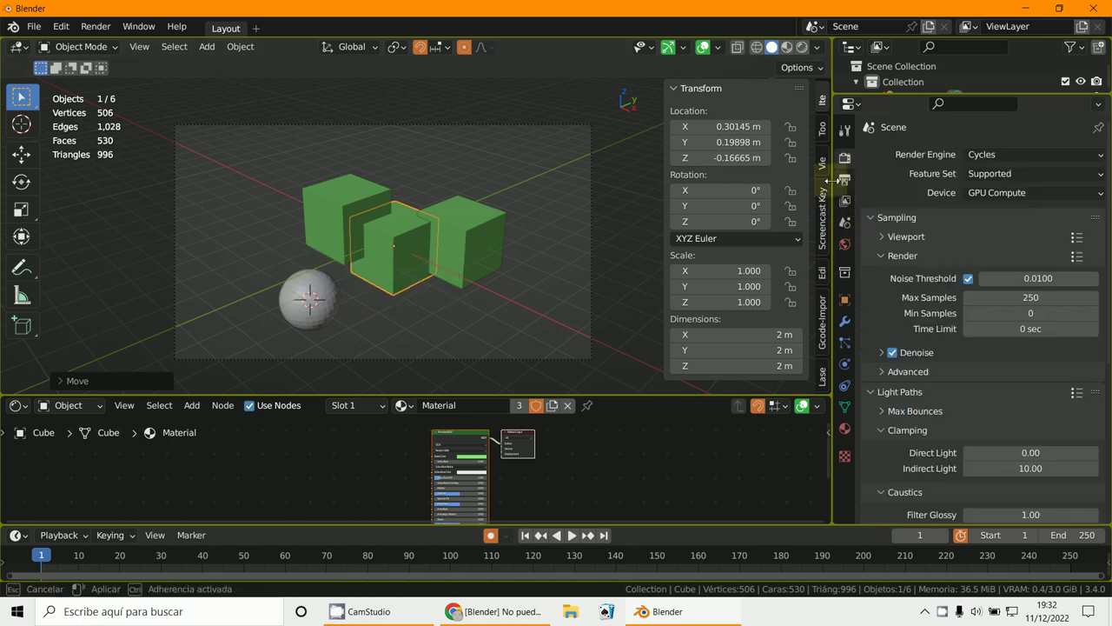
left_click_drag(832, 187, 707, 358)
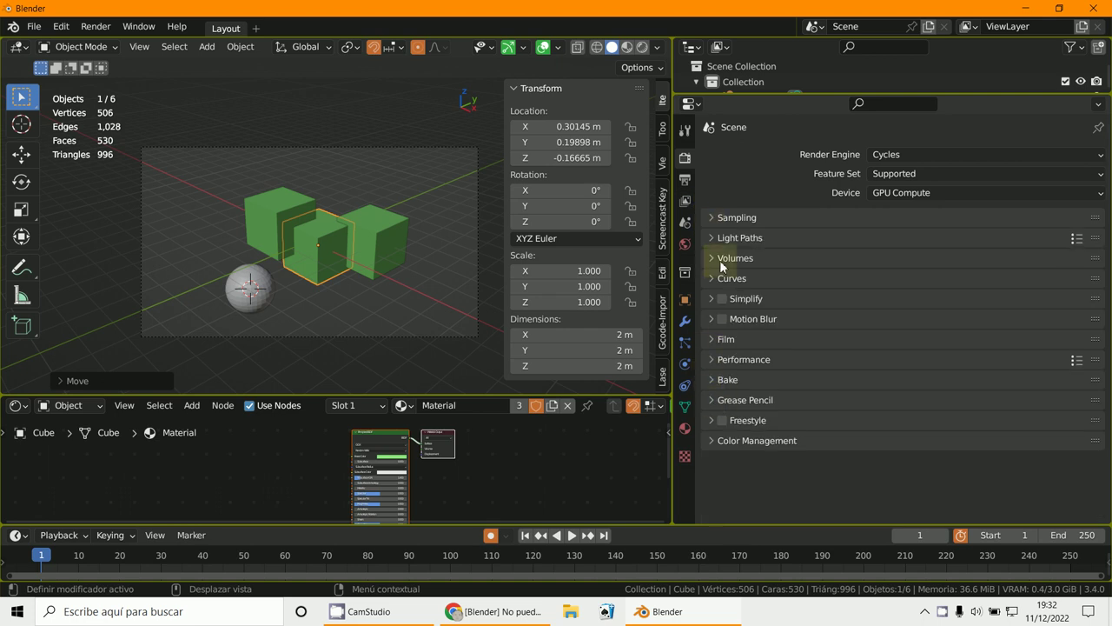
left_click(685, 179)
left_click_drag(712, 156, 702, 269)
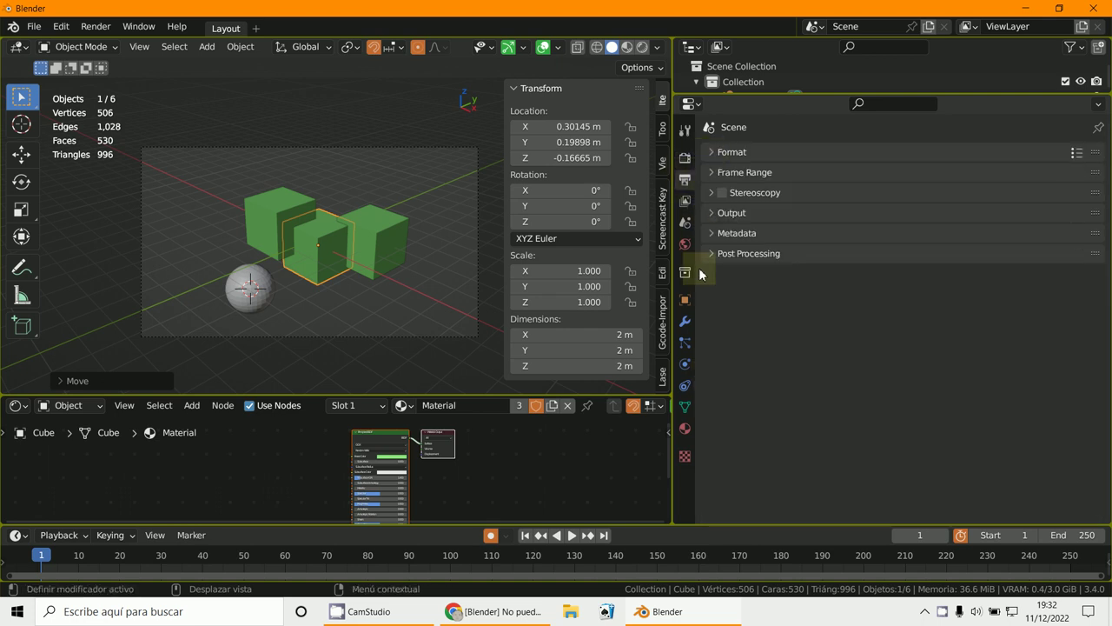
Step: Go through the view layer, scene, world and collection properties, collapsing the Passes, Instancing, Line Art and Restrictions sections
left_click(686, 201)
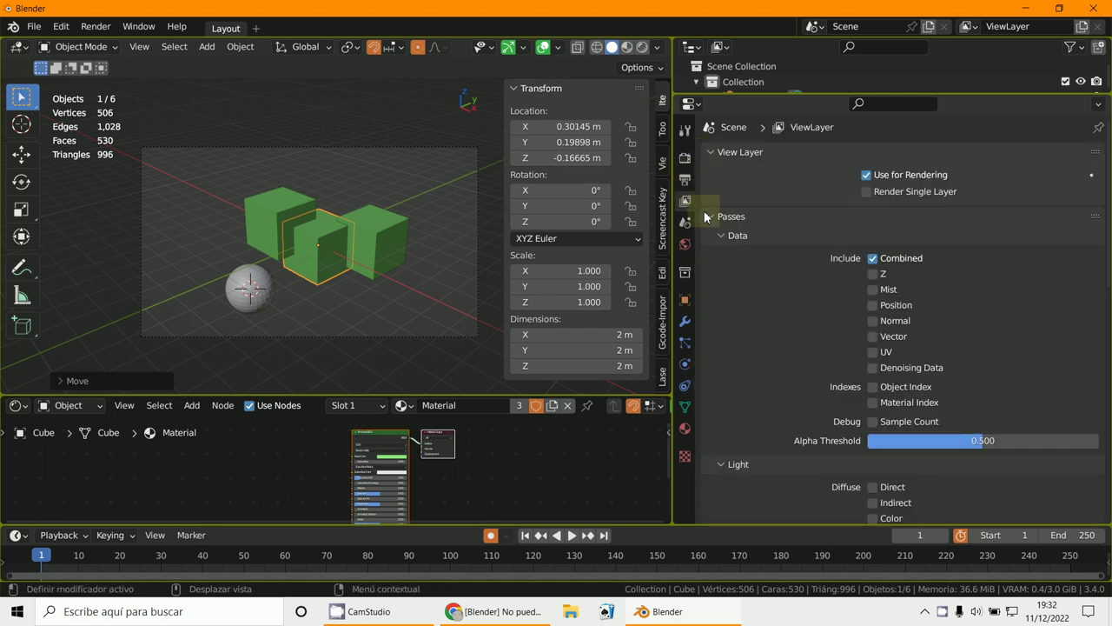
left_click(710, 216)
left_click(685, 223)
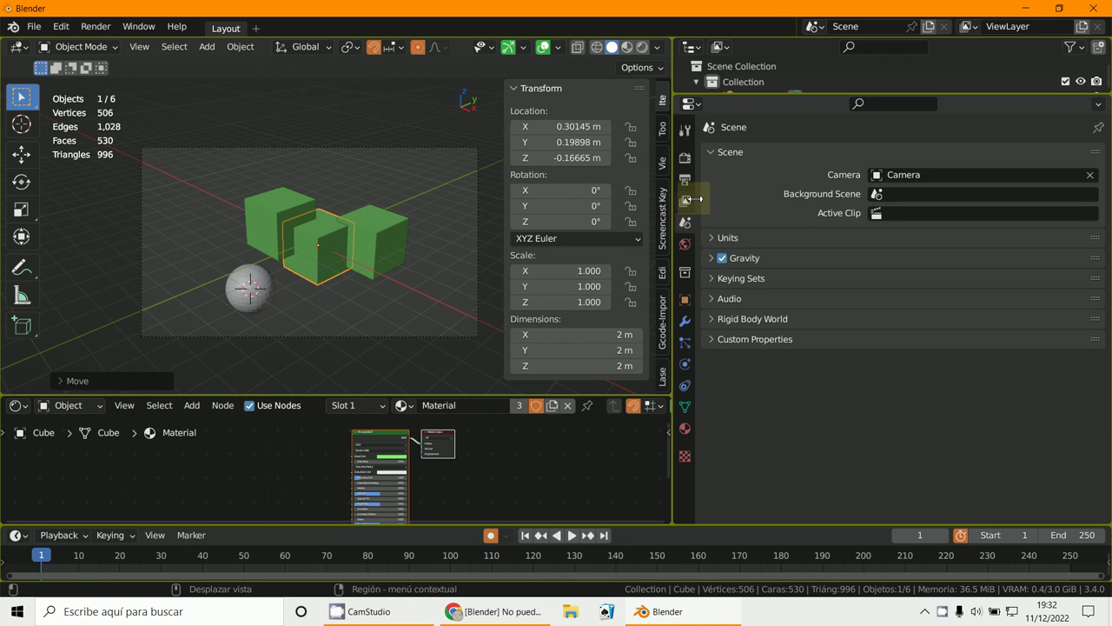
left_click(687, 247)
left_click(684, 272)
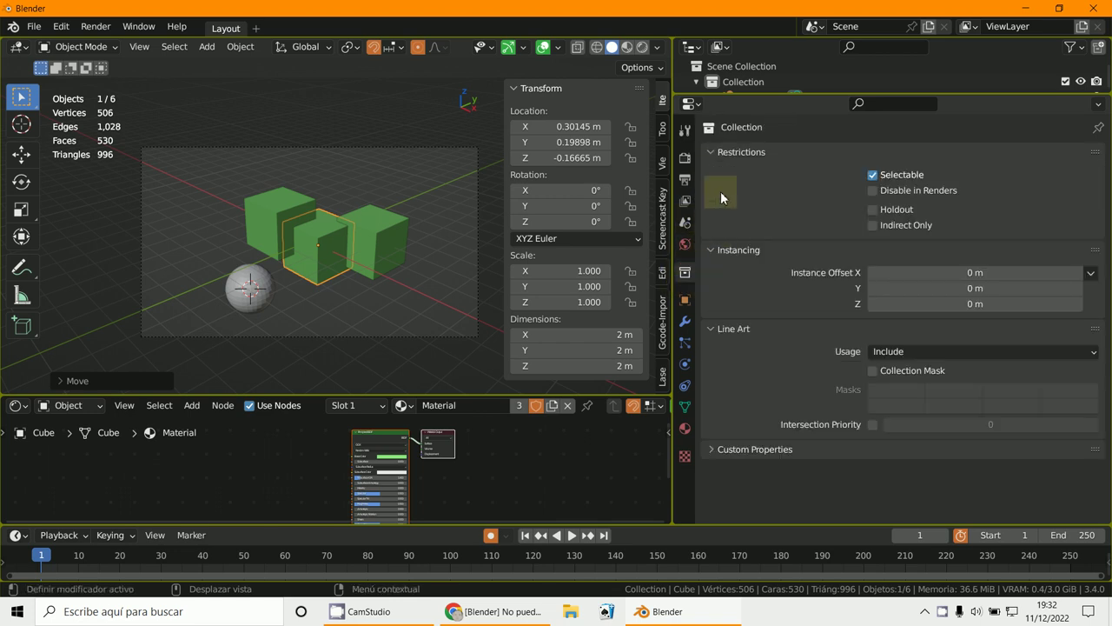
left_click_drag(718, 155, 712, 255)
left_click(726, 152)
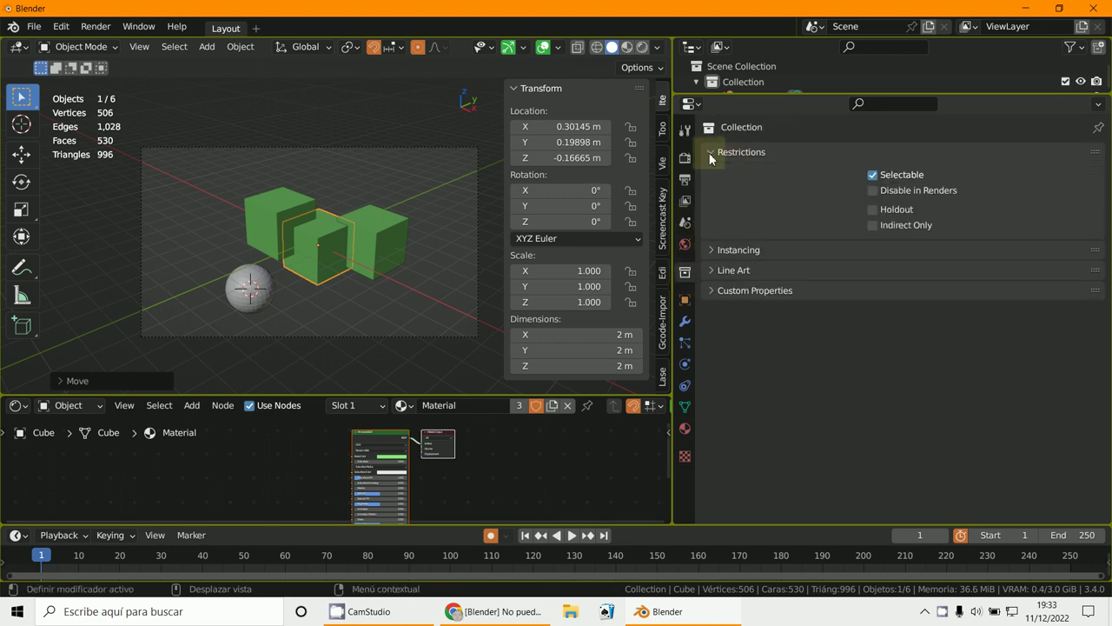
Step: Open the middle cube's object properties, collapse Transform and expand Relations
left_click(695, 291)
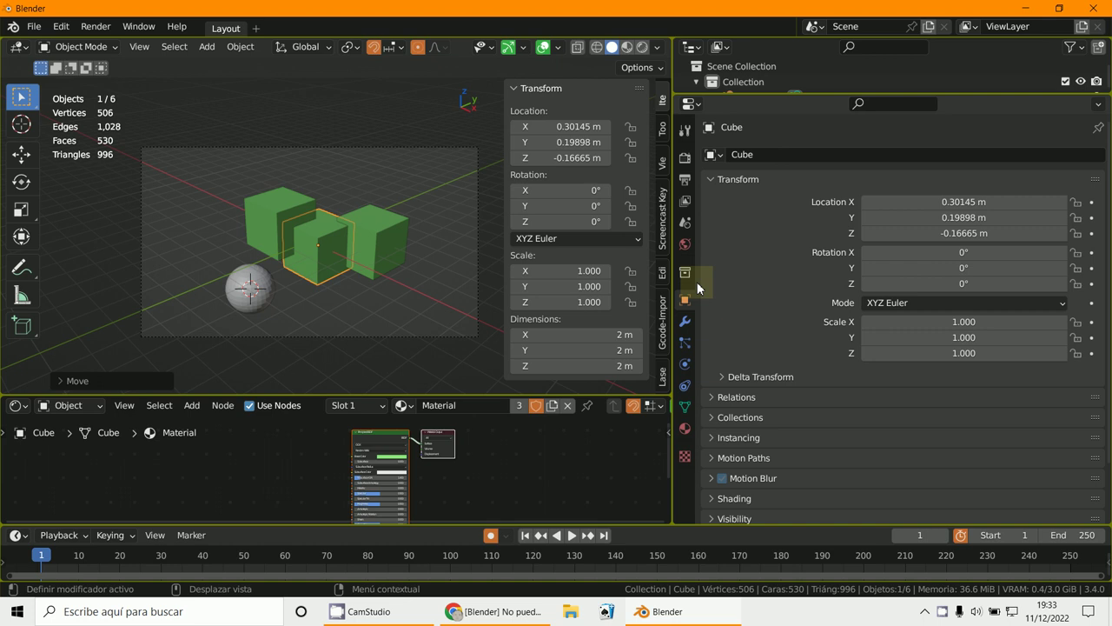
left_click(716, 181)
left_click(718, 200)
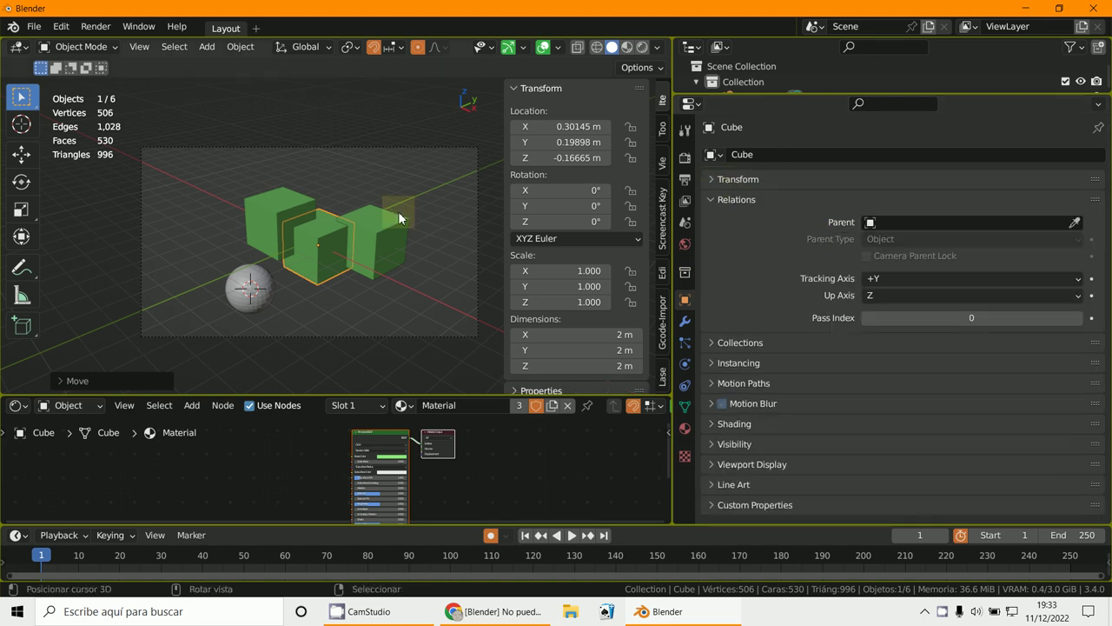
Step: Parent the sphere to the leftmost cube with the Object option, then select the sphere to check its parent
left_click(252, 289)
left_click(272, 218, "shift")
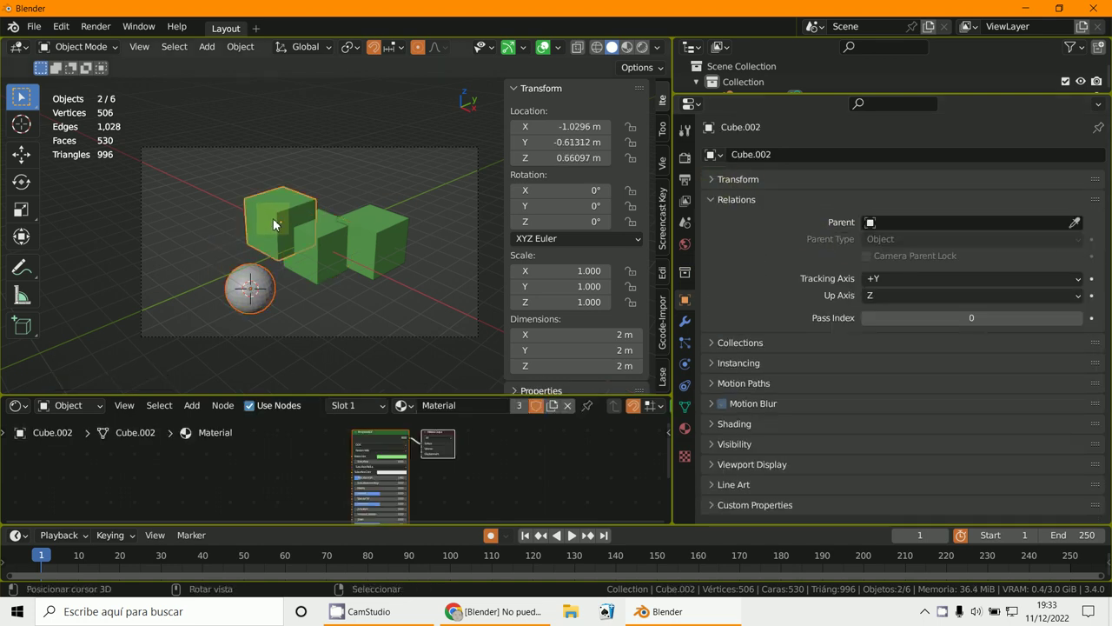
key("ctrl+p")
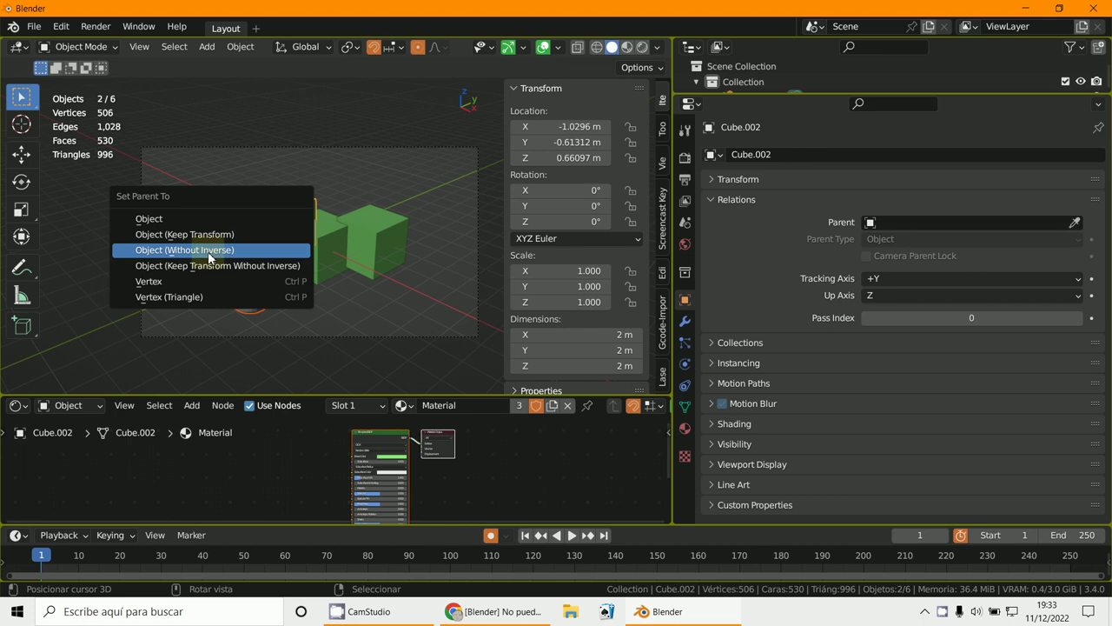
left_click(210, 218)
left_click(261, 242)
left_click(255, 278)
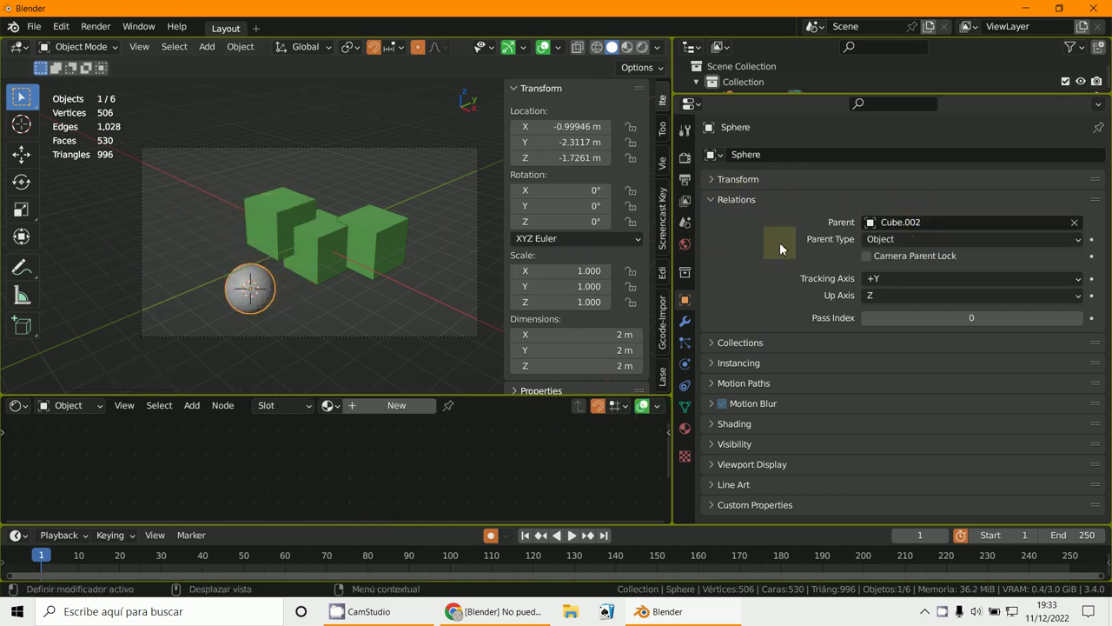
Step: Compare the leftmost cube's and the sphere's relations, then clear the sphere's parent in its object properties
scroll(370, 324, "up", 4)
left_click(161, 201)
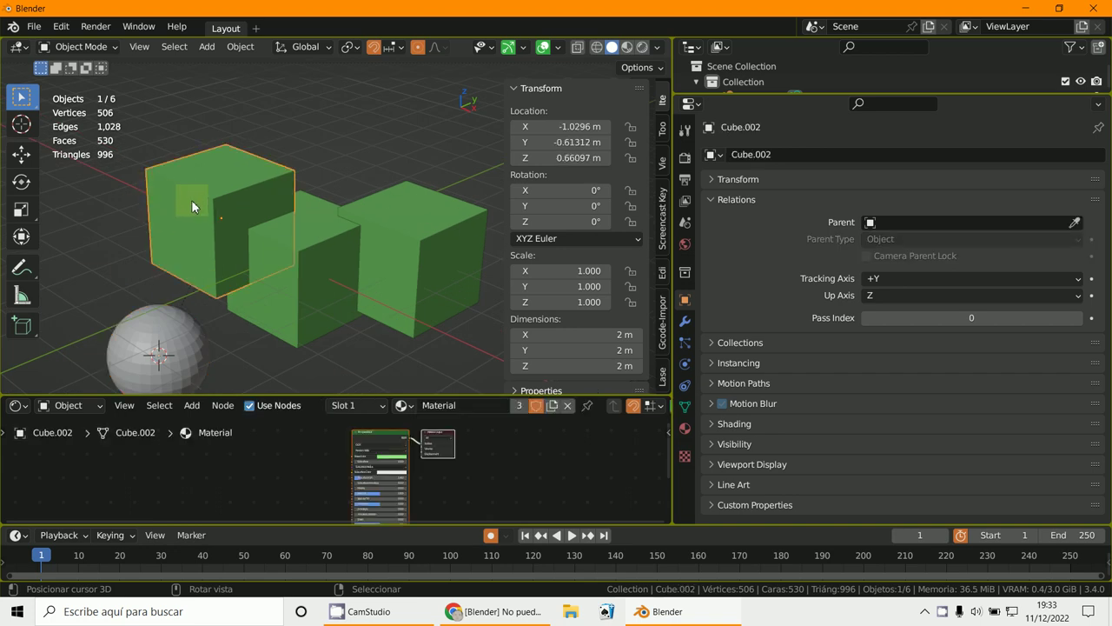
left_click(178, 324)
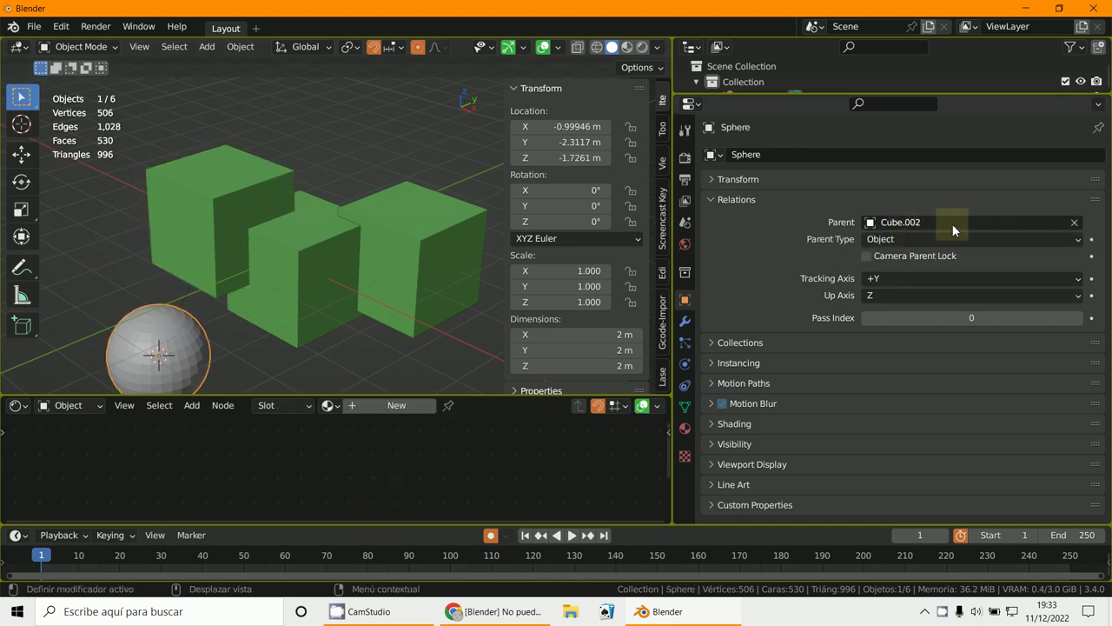
left_click(1074, 224)
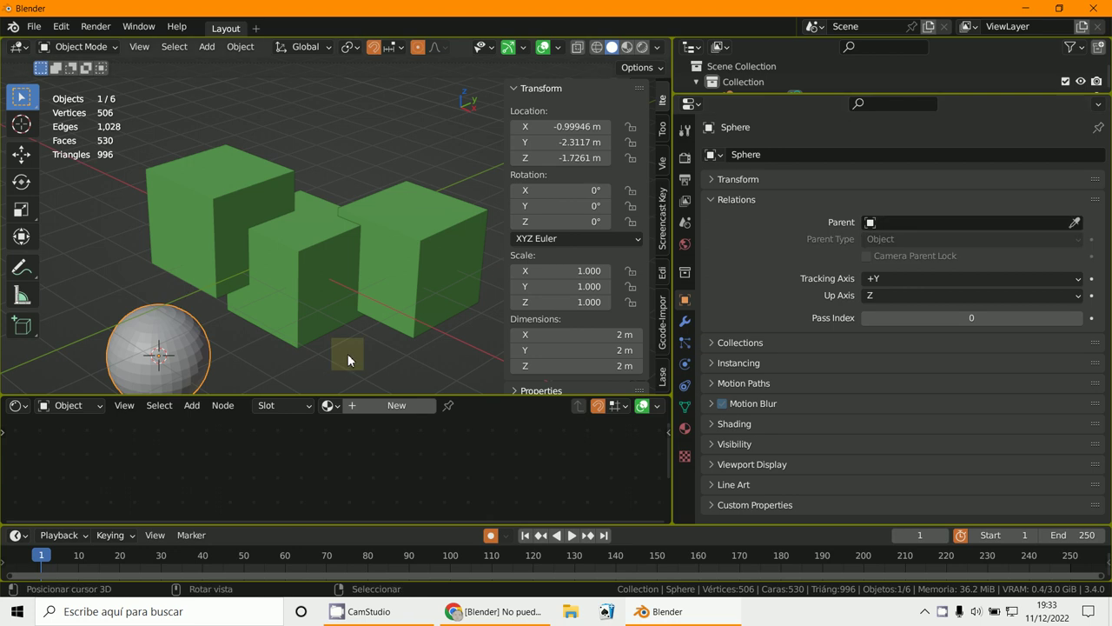
left_click(361, 611)
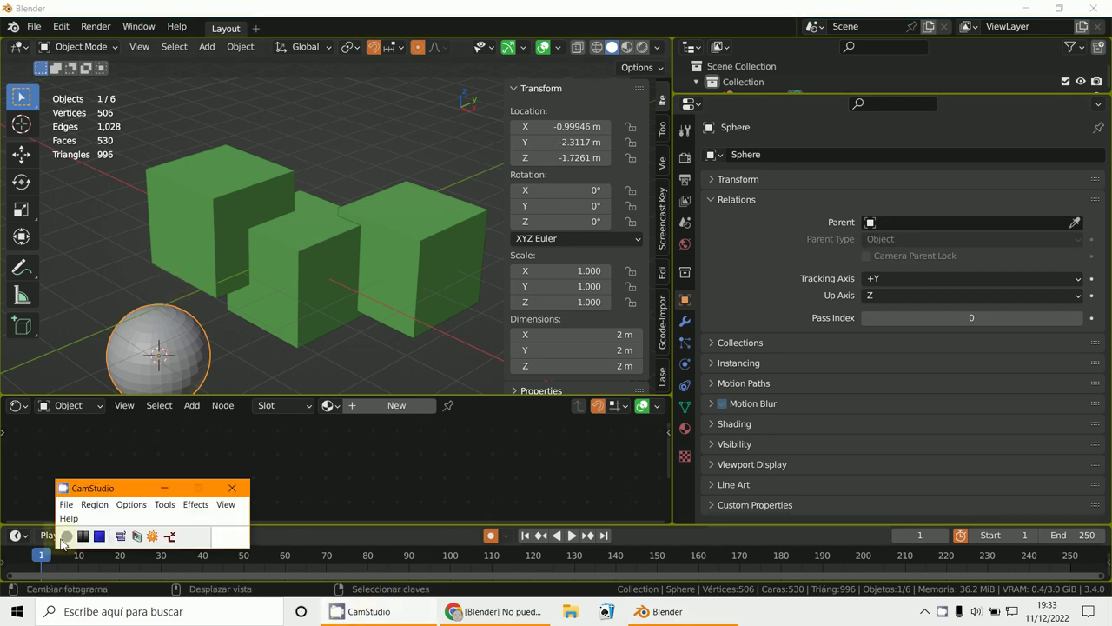